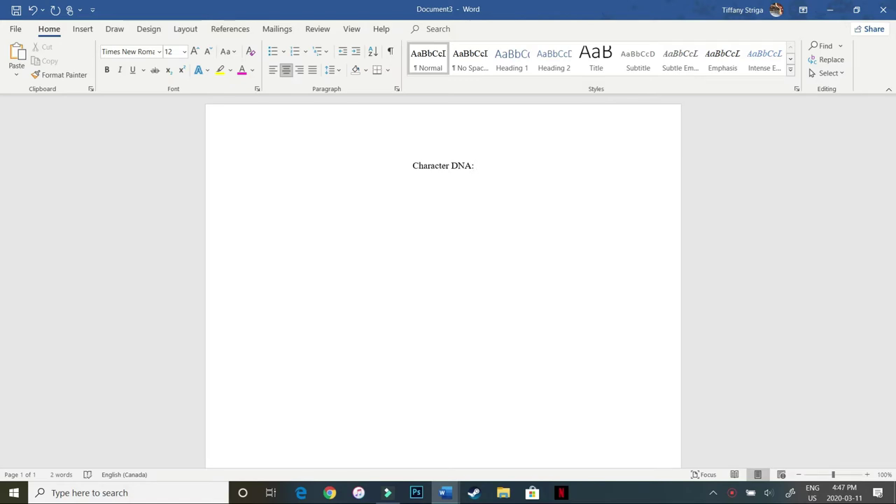
- Complete the centred header with 'Bob' and 'Story: Stolen Lives', then left-align the next line
type("Bob")
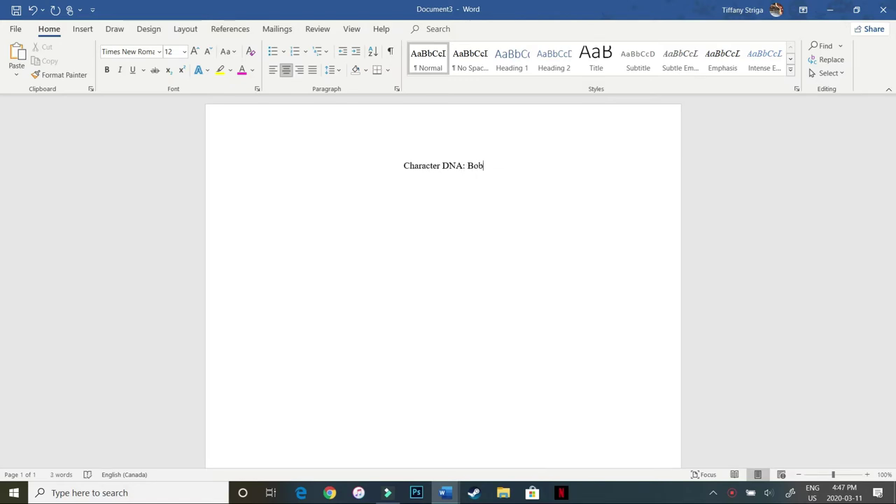
key("Return")
type("Story: Stolen Lives")
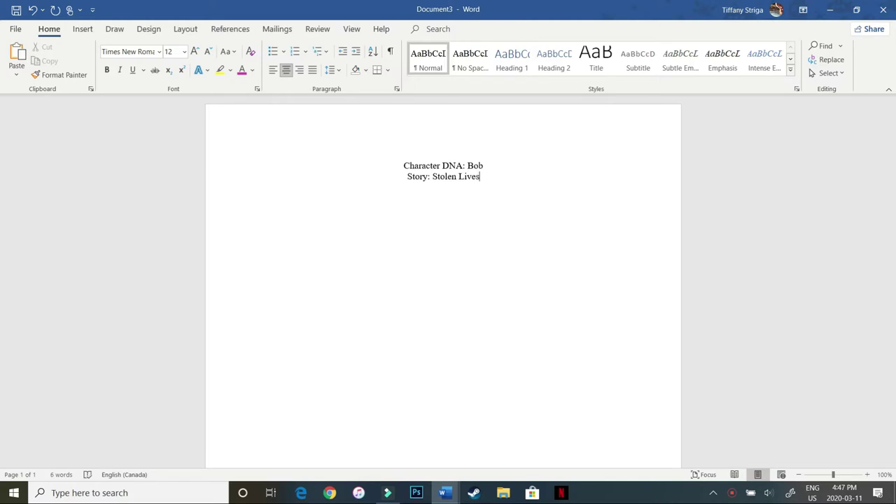
key("Return")
left_click(271, 70)
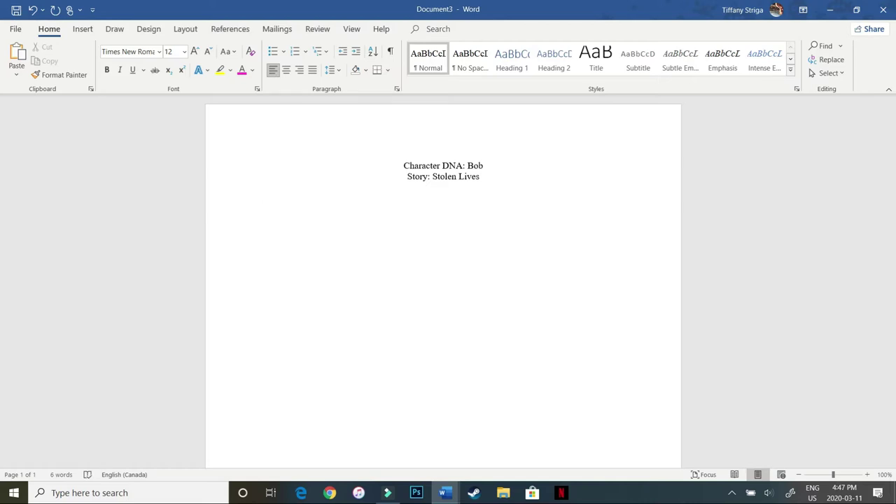
- Start a dash list with 'Late fifties' and 'A little overweight'
type("- ")
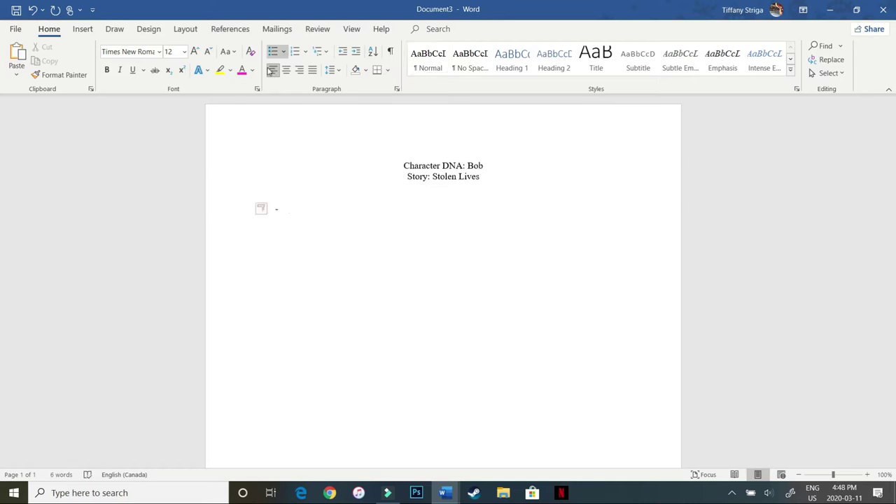
type("Le")
key("BackSpace")
key("BackSpace")
type("Late fifties")
key("Return")
type("A little over")
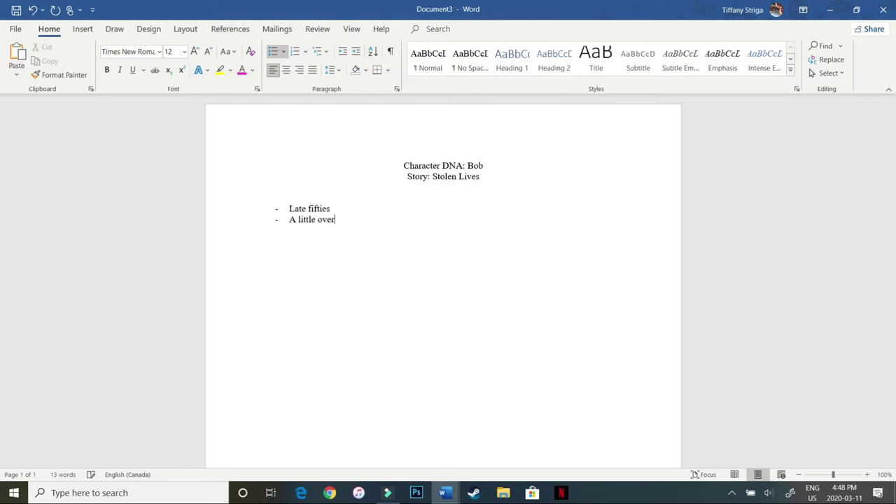
type("weight")
key("Return")
- Add 'Wears LOUD Hawaiian shirts, Khaki shorts, and high white socks' and begin 'Looks like a DAD'
type("Wears Hawaaian")
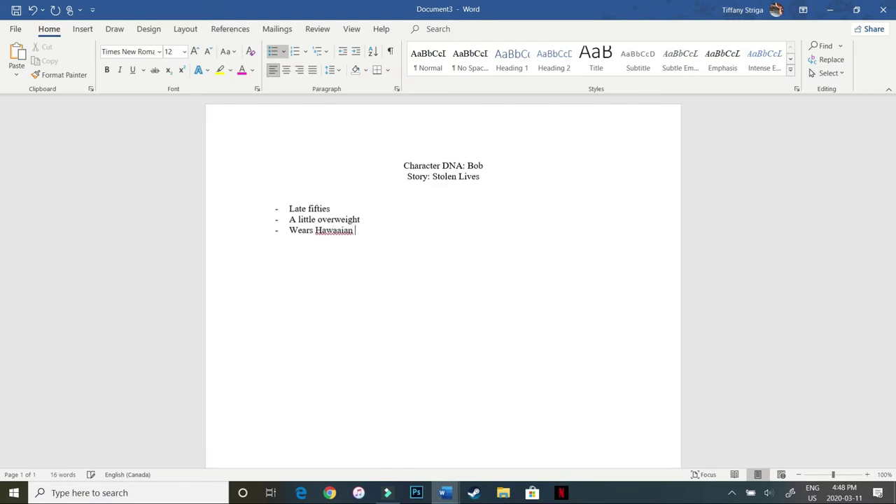
key("BackSpace")
key("BackSpace")
key("BackSpace")
key("BackSpace")
key("BackSpace")
type("iian shirts")
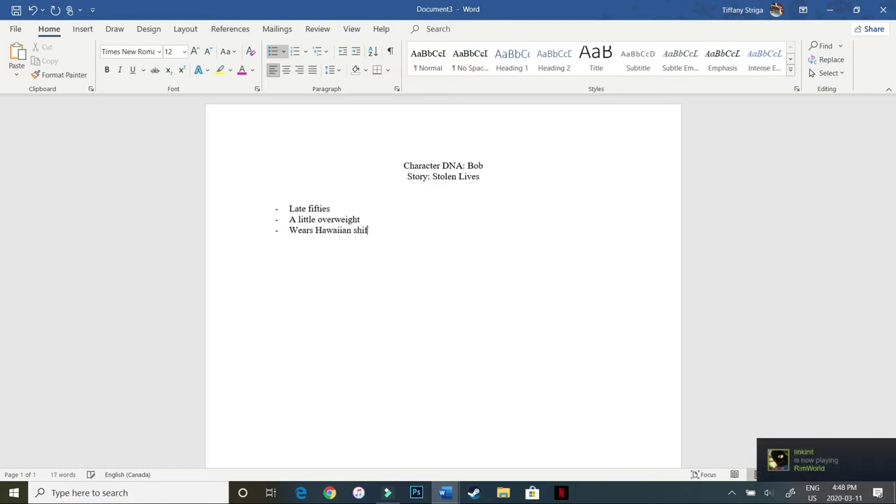
key("Left")
key("Left")
key("Left")
key("Left")
key("Left")
key("Left")
key("Left")
key("Left")
key("Left")
key("Left")
key("Left")
key("Left")
key("Left")
key("Left")
type("LOUD")
key("End")
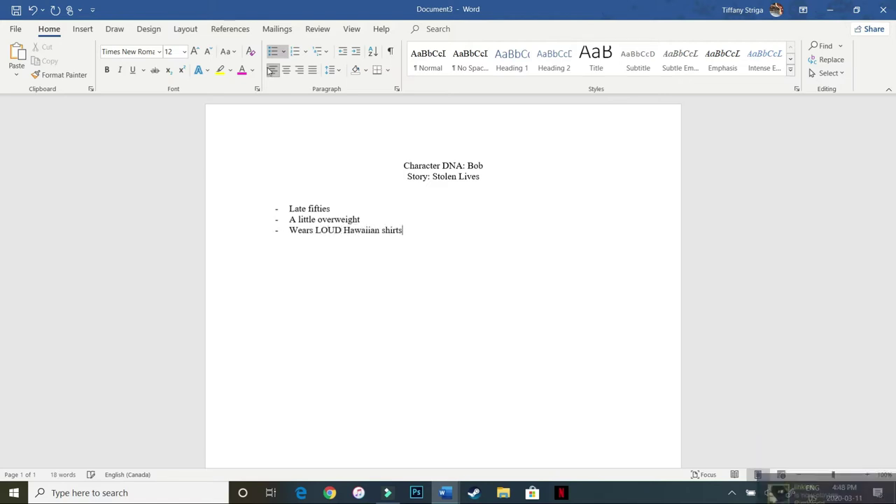
type(", Kha")
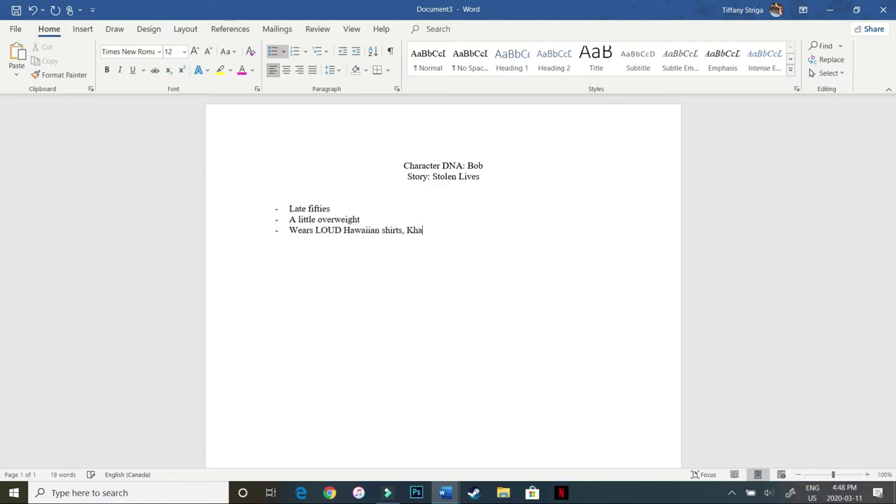
type("ki shor")
type("ts, and white")
key("BackSpace")
key("BackSpace")
key("BackSpace")
key("BackSpace")
key("BackSpace")
type("high white")
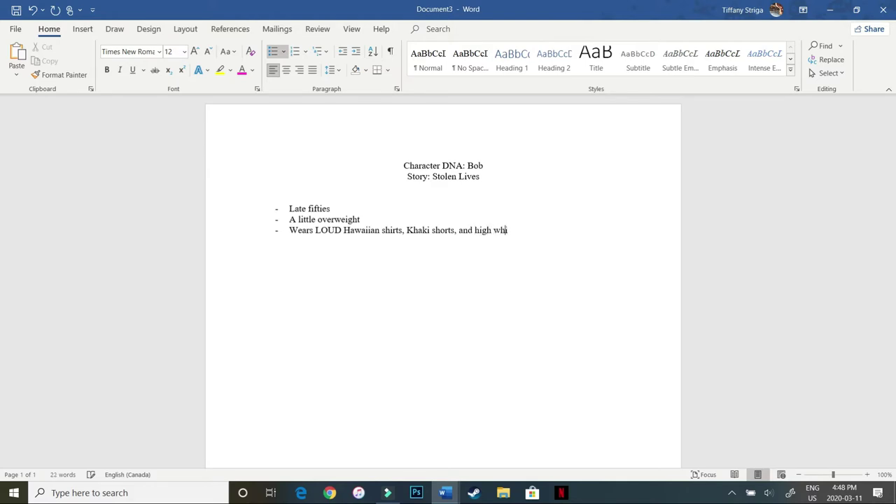
type(" socks")
key("Return")
type("Looks ")
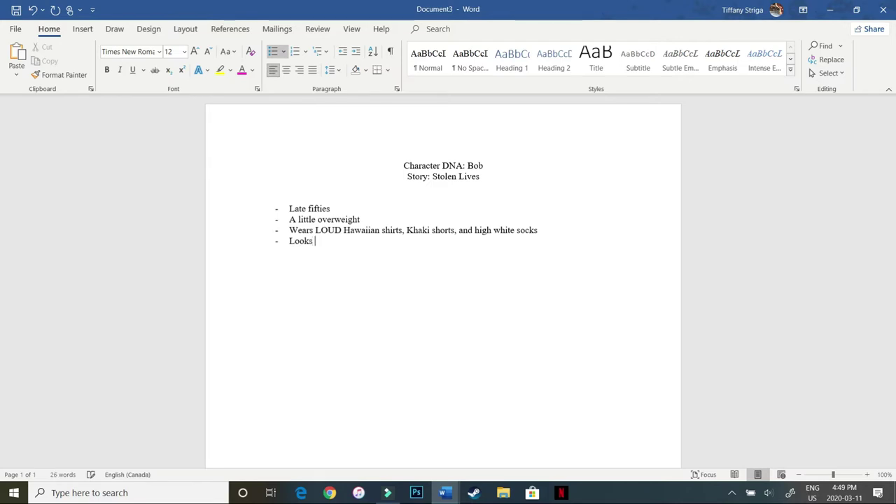
type("like a DAD")
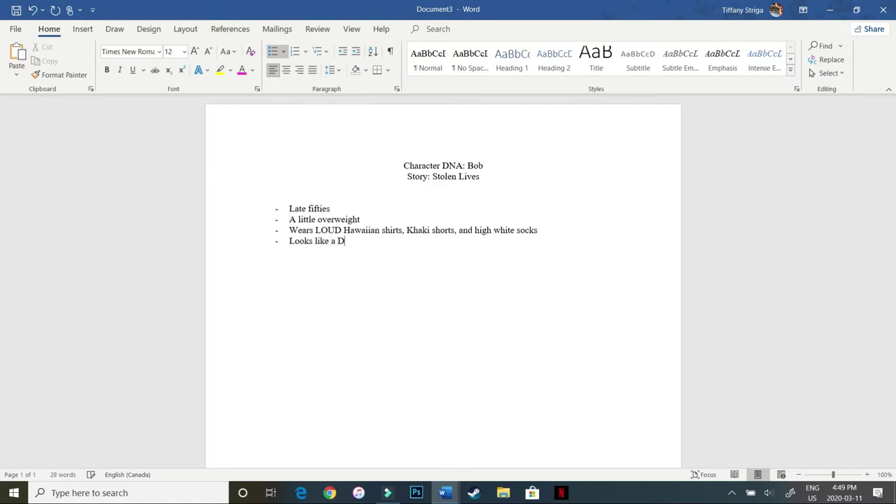
- Finish the bullet as 'Looks like a "Dad" tourist and LOVES it' and add 'Slightly red in the face'
key("BackSpace")
key("BackSpace")
key("BackSpace")
key("BackSpace")
type("\"Dad")
key("BackSpace")
key("BackSpace")
type("ad\" tourisdt")
key("BackSpace")
key("BackSpace")
type("t and LO")
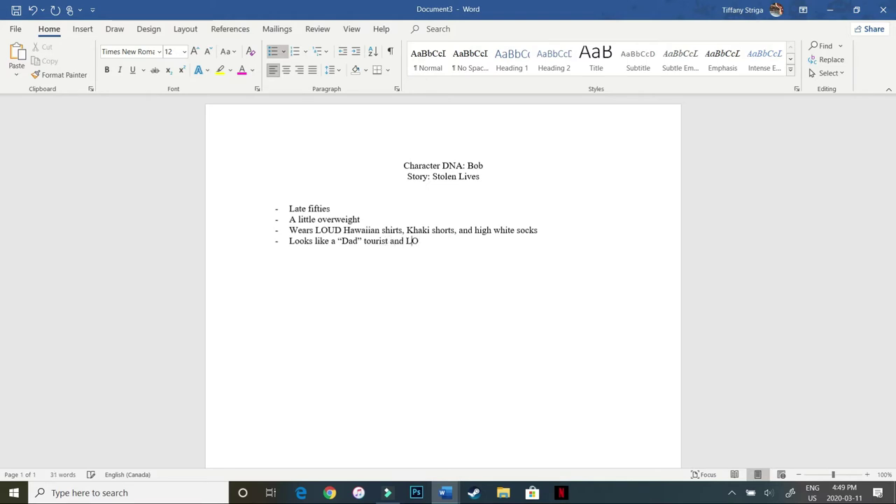
type("VES it ")
type("Read in th")
key("BackSpace")
key("BackSpace")
key("BackSpace")
key("BackSpace")
key("BackSpace")
key("BackSpace")
key("BackSpace")
key("BackSpace")
key("BackSpace")
type("ed in the face")
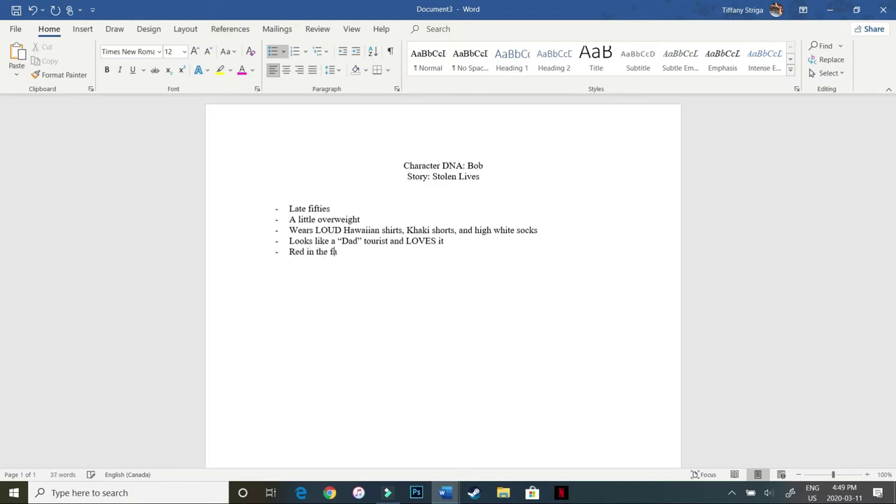
left_click(296, 251)
key("BackSpace")
type("Slightl")
type("y r")
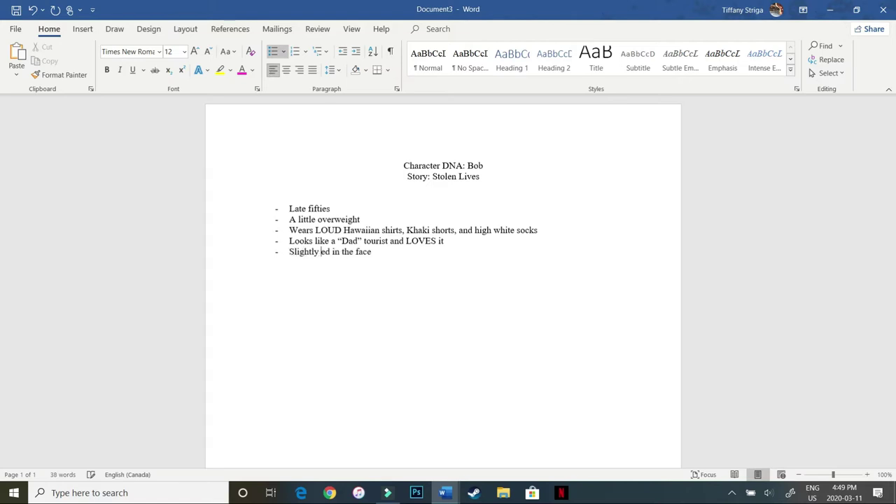
key("Return")
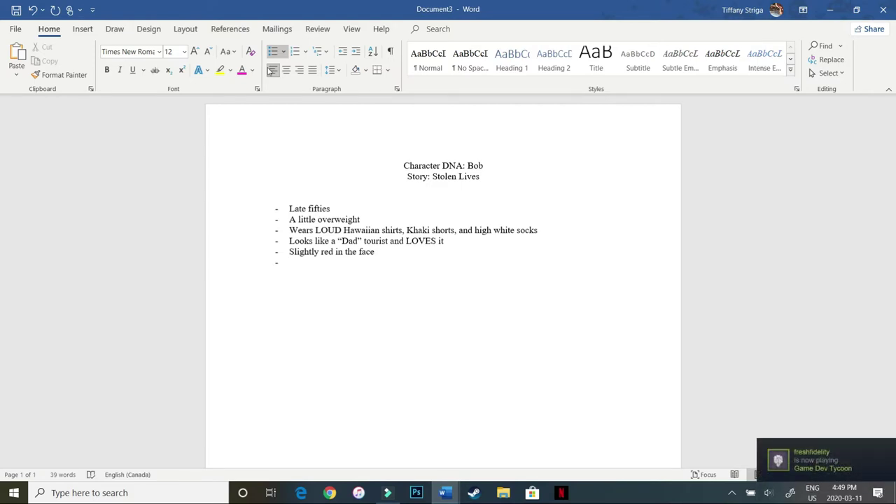
- Add 'Shaved head? Balding?', 'Brown eyes', 'Clean shaven' and 'Jovial', then end the list
type("Shaved head?")
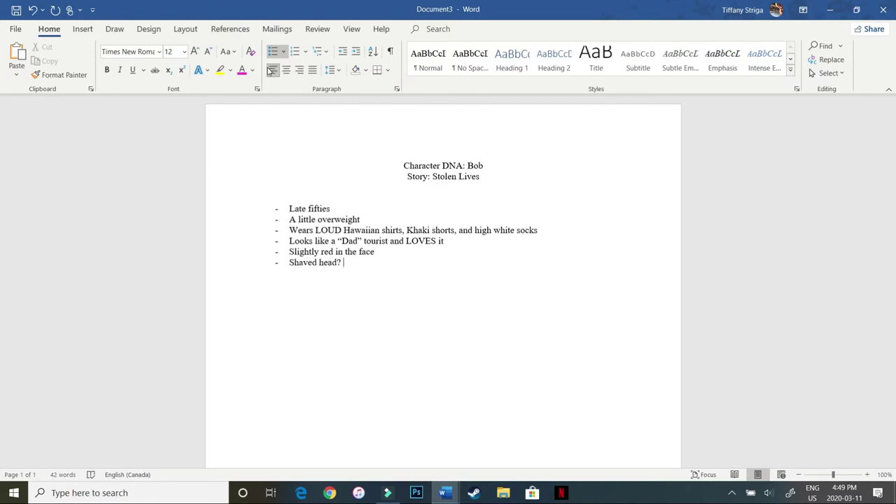
type("Balding?")
key("Return")
type("Bo")
key("BackSpace")
type("rown eyes")
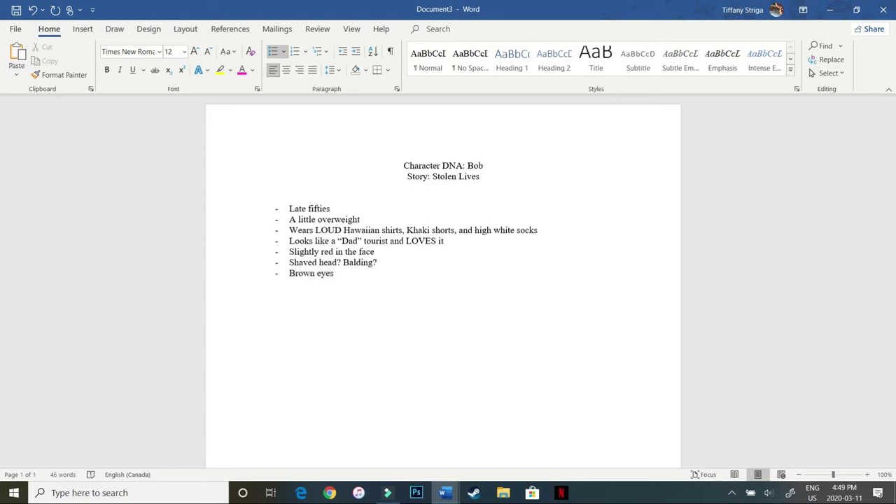
key("Return")
type("Clean shaven ")
type("Jovial")
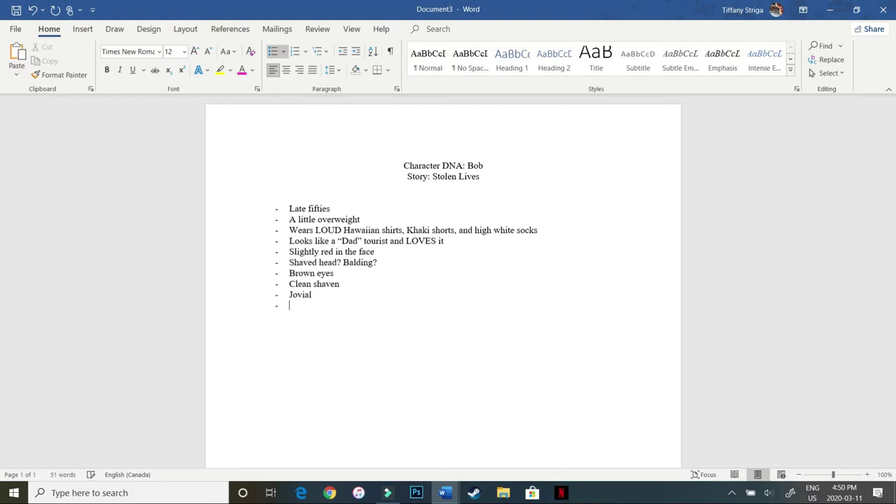
key("Return")
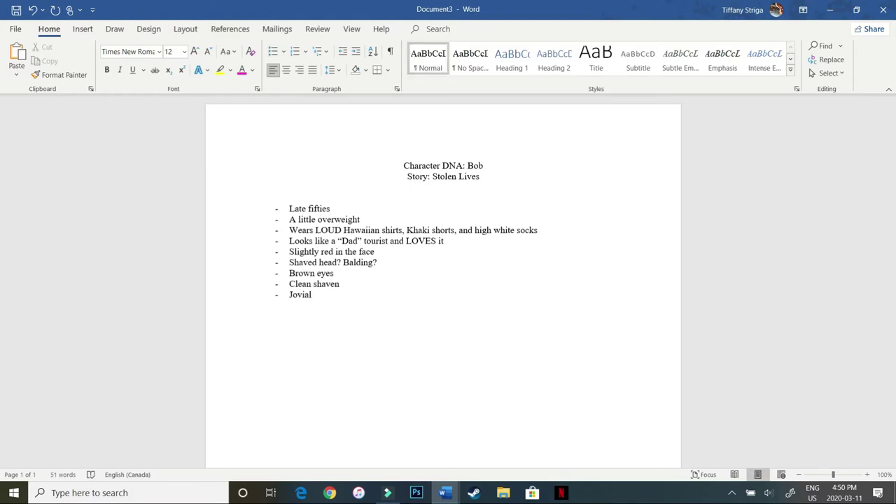
- Start a second dash list with 'Cool with the kids'
type("- Cook with th")
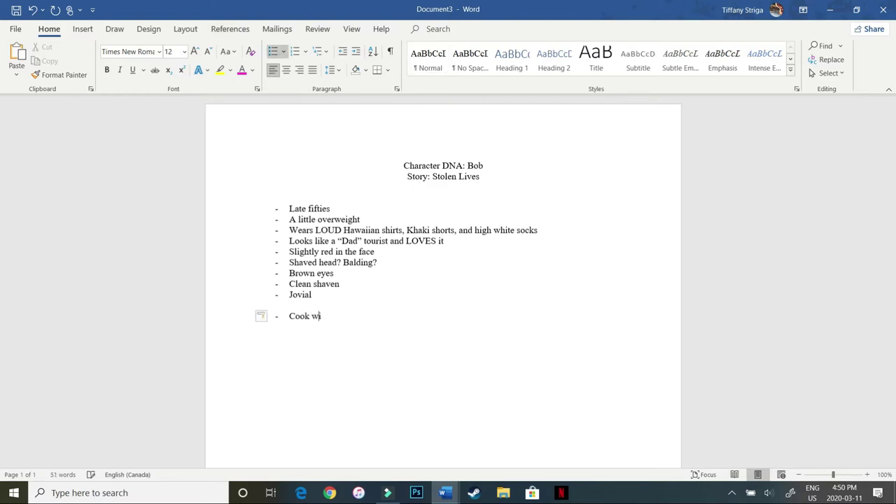
key("BackSpace")
key("BackSpace")
key("BackSpace")
key("BackSpace")
key("BackSpace")
key("BackSpace")
key("BackSpace")
key("BackSpace")
key("BackSpace")
type("l with the kids")
key("Return")
key("Return")
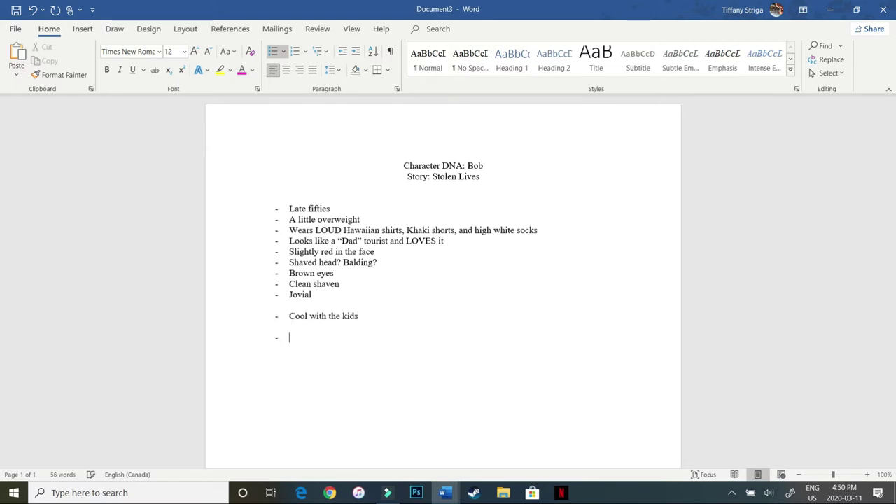
- Add 'Super understanding', 'Great rapport with anyone that comes into his shop' and 'Likes to promote the arts'
type("Super")
key("BackSpace")
key("BackSpace")
key("BackSpace")
key("BackSpace")
key("BackSpace")
type("S")
key("BackSpace")
key("BackSpace")
key("BackSpace")
key("Return")
type("Super understanding ")
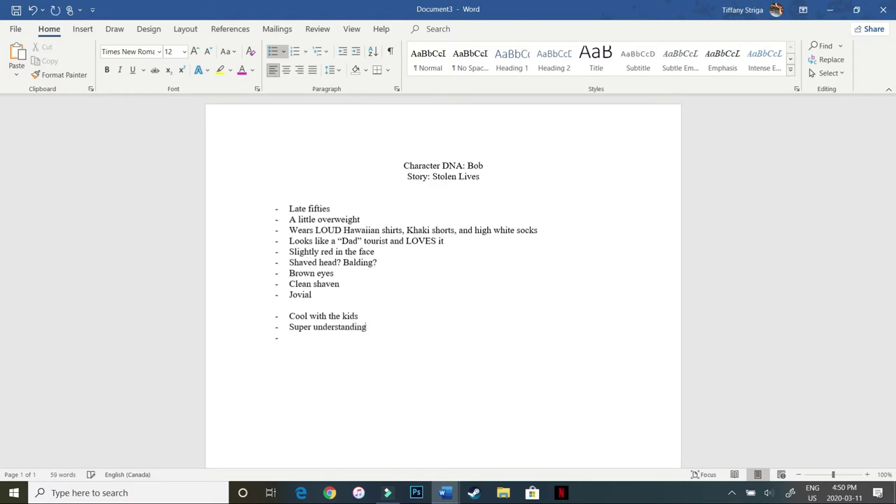
type("Great rapport with anyone")
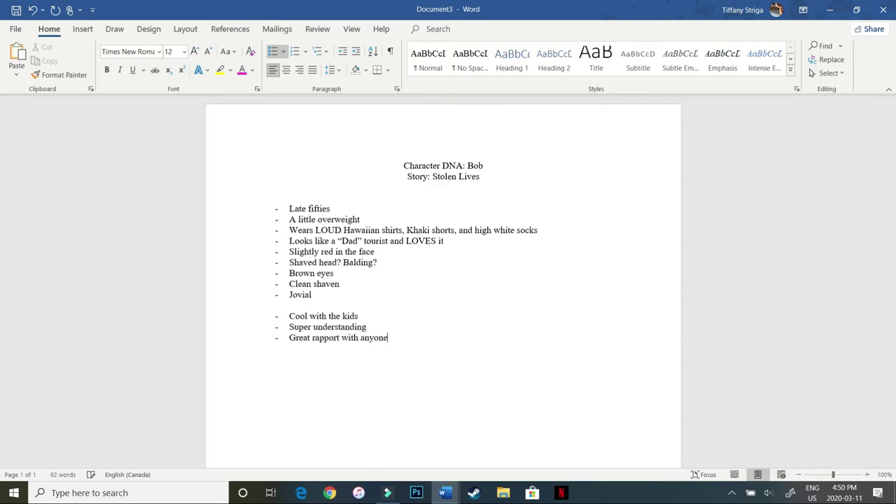
type(" that comes into his shop ")
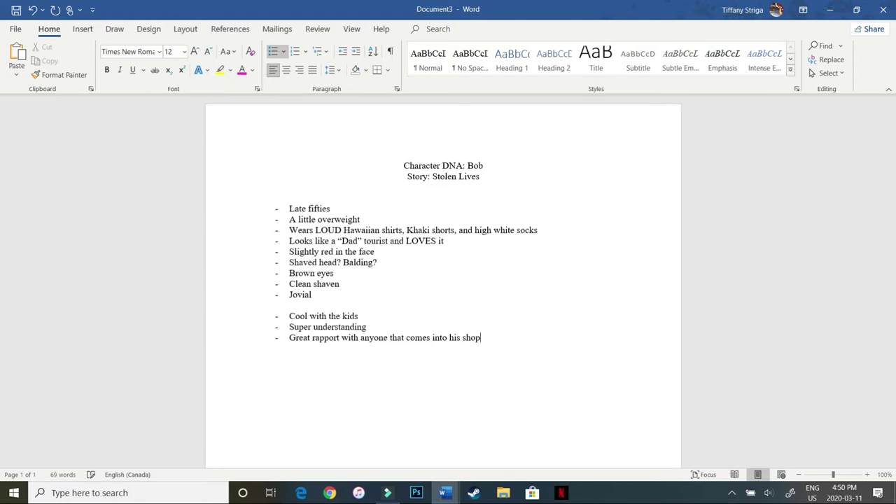
type("Likes to promotethe a")
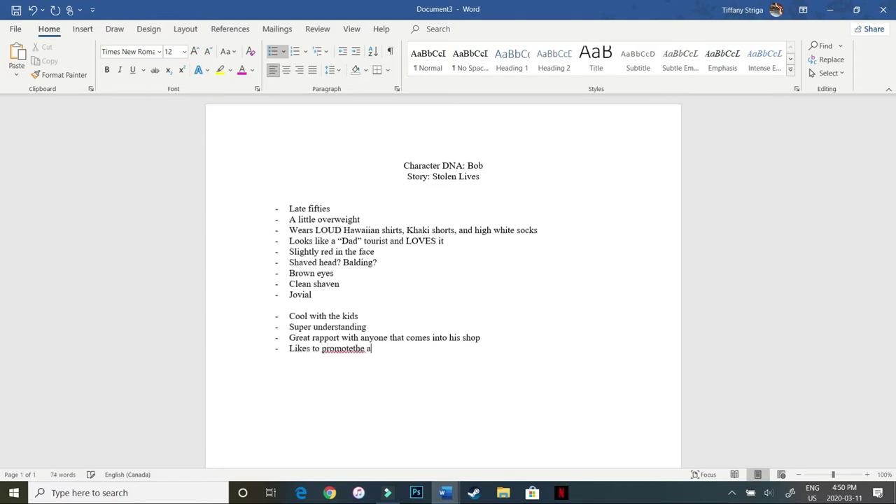
key("BackSpace")
key("BackSpace")
type("the arts")
- Add bullets 'Has a gallery of artists on the wall' and 'Likes to support up and coming bands/artists on open mic night'
type("Has a gla")
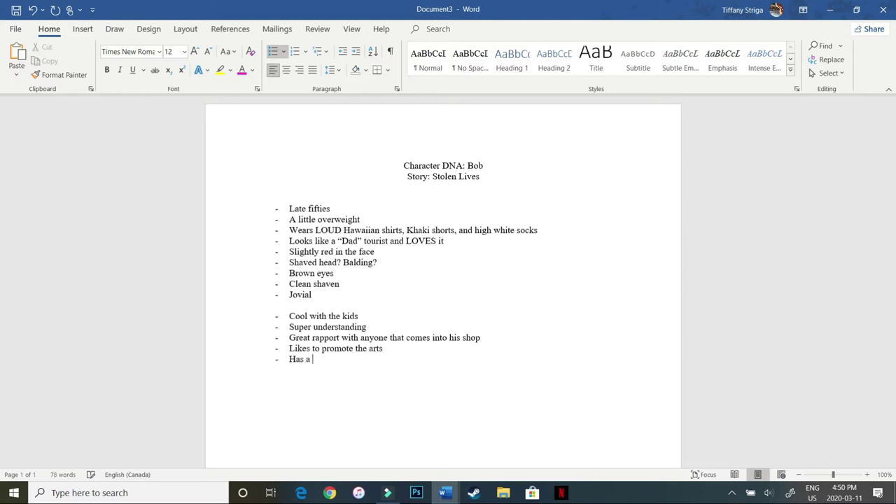
key("BackSpace")
key("BackSpace")
type("allery o")
type("ar")
key("BackSpace")
key("BackSpace")
type("artists on the wall")
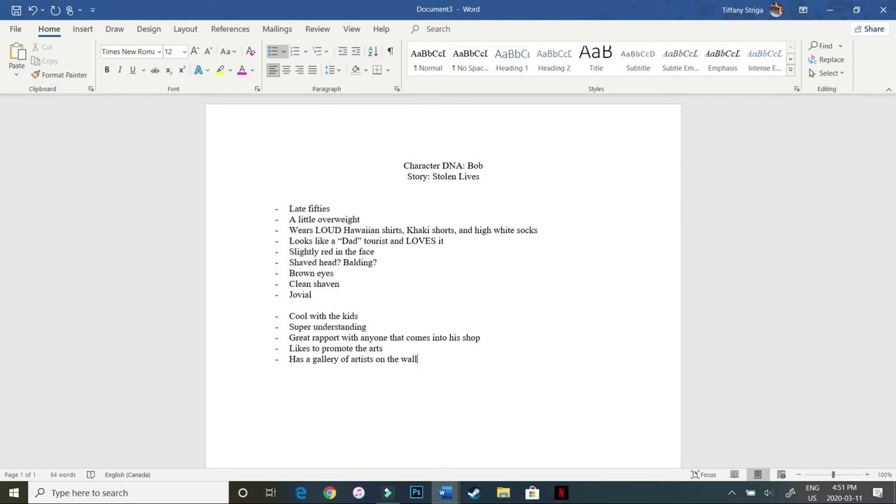
key("Return")
type("Likes to support up and coming ")
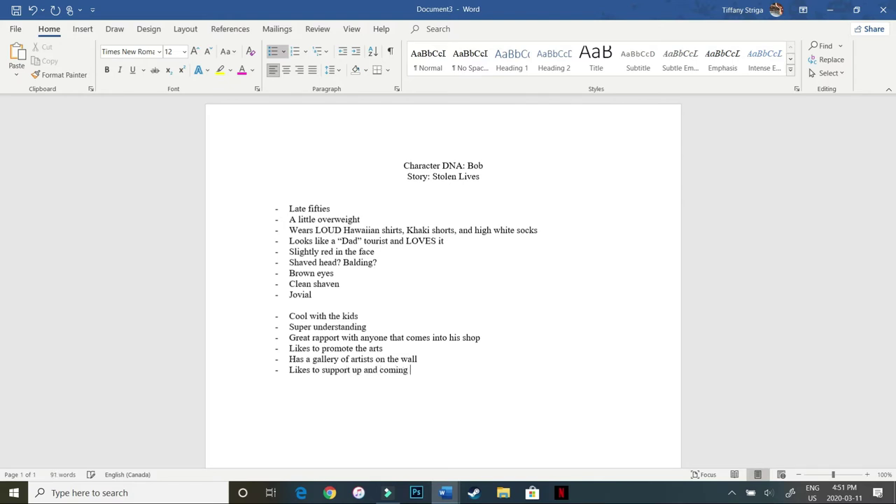
type("bands/artists on open")
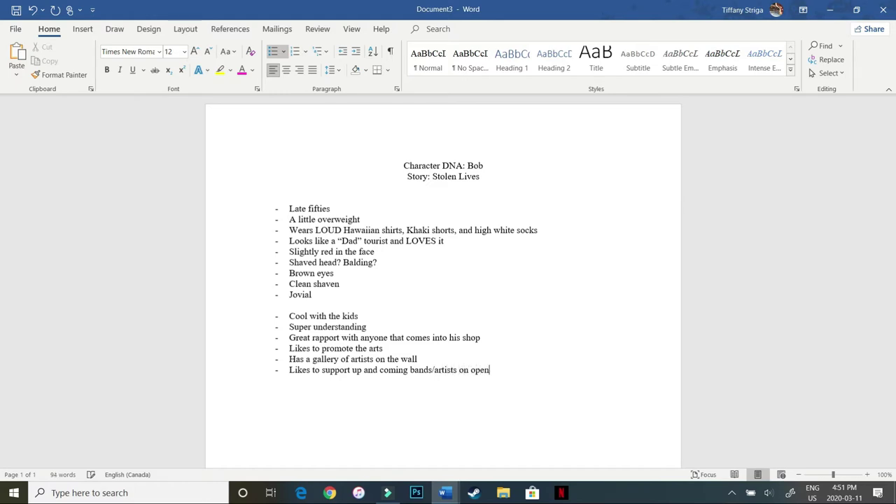
type(" mic night")
key("Return")
- Add 'He's ALWAYS at the coffee shop…never has a day off' and 'Very protective of the people who work for him'
type("He's ALAYS")
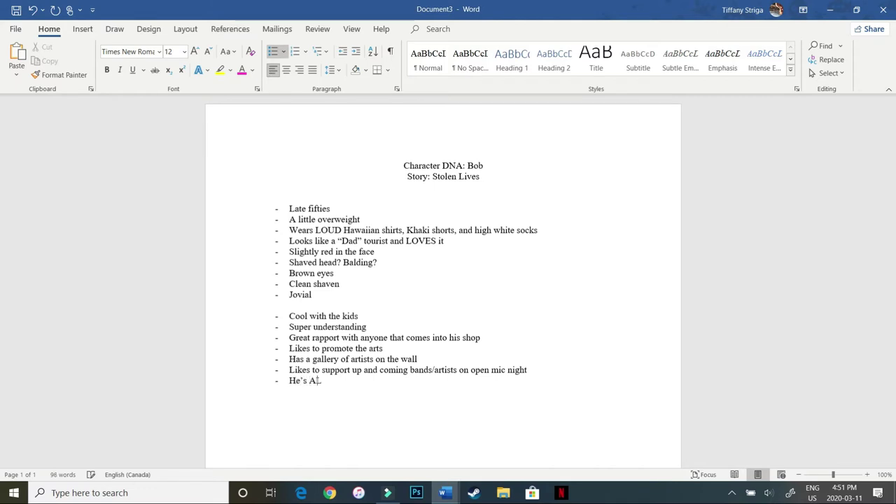
key("BackSpace")
key("BackSpace")
key("BackSpace")
type("WAYS at the coffee")
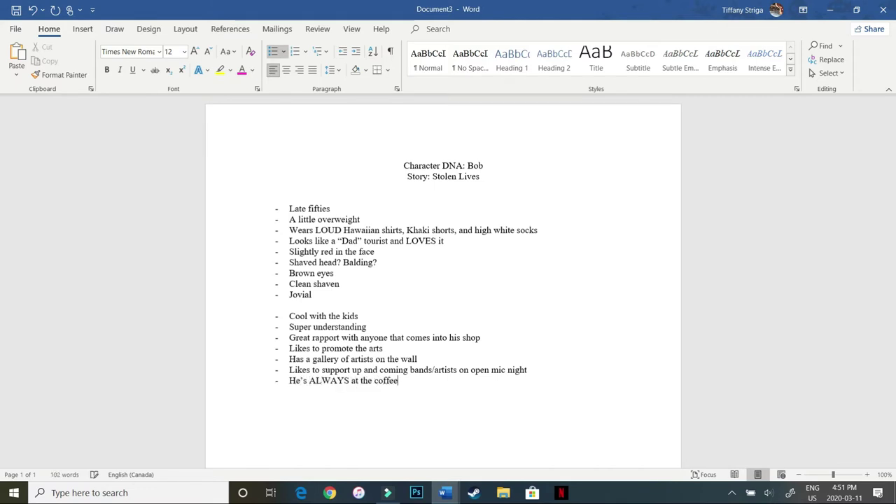
type(" shop. It seems like he n")
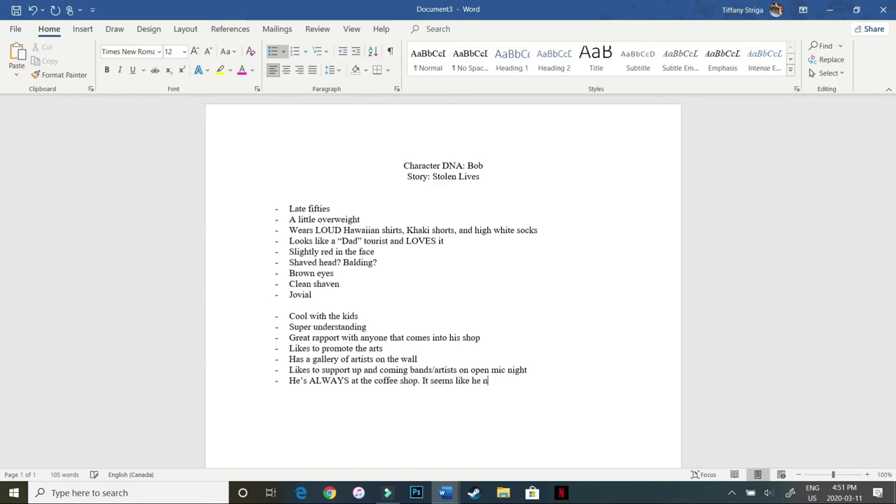
type("ever had a")
key("BackSpace")
key("BackSpace")
key("BackSpace")
type("s a day off ")
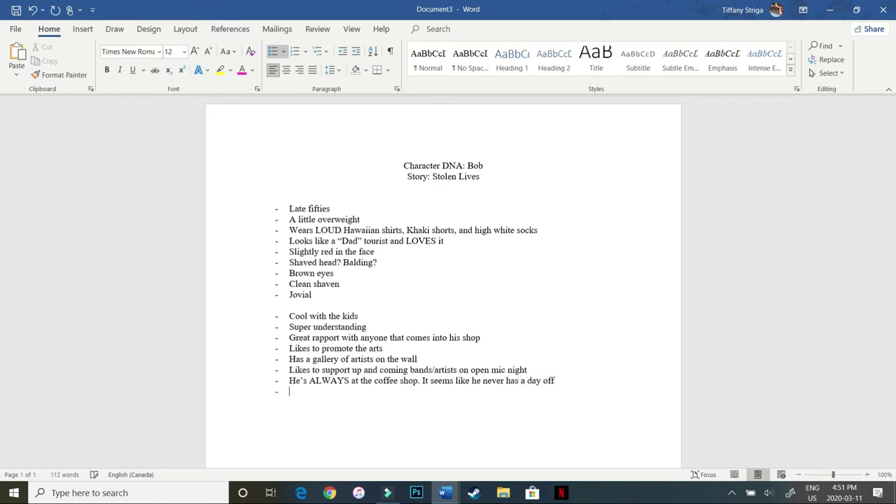
type("Very protective of the peop")
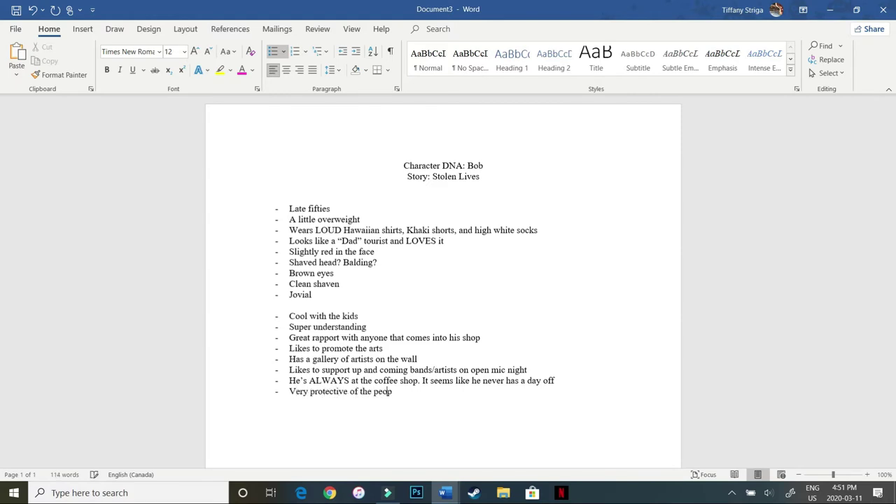
type("le who work for him")
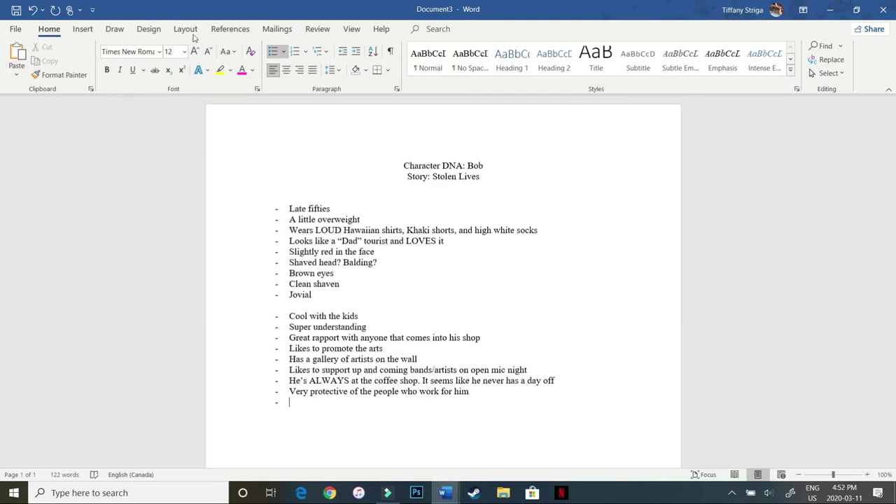
- Insert a 'Male' bullet below 'Late fifties'
left_click(332, 203)
key("Return")
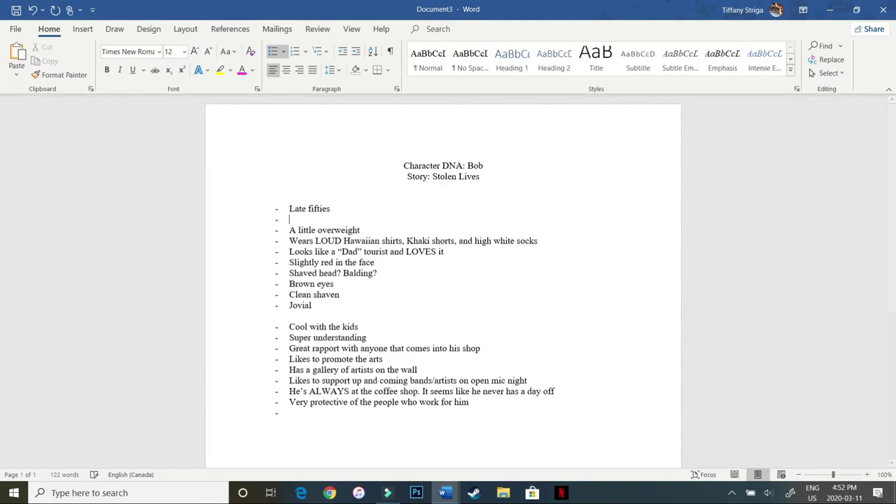
type("Male")
- Add bullets about his surfer-dude beach past, avoiding the corporate world, and preferring customer service
left_click(290, 413)
type("He used to be")
type("a")
key("BackSpace")
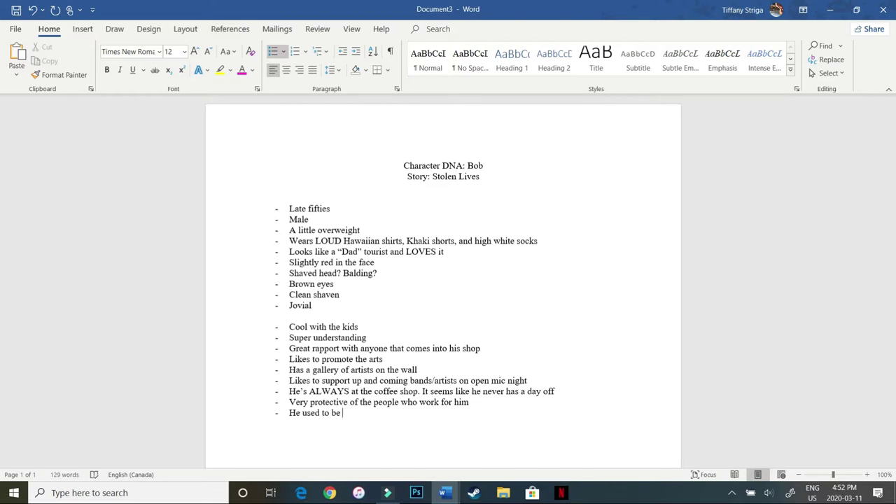
type("a surfer dude and live")
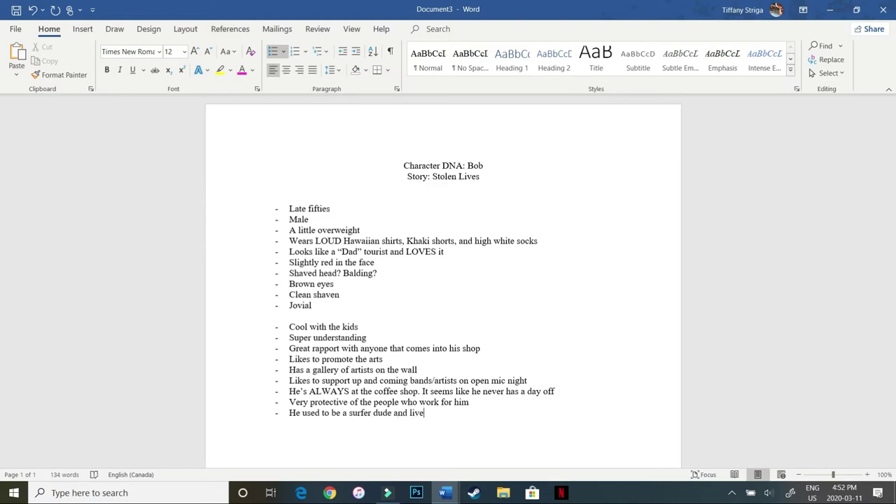
type("d on the ")
type("beach ")
type("Never wanted to g")
type("et ")
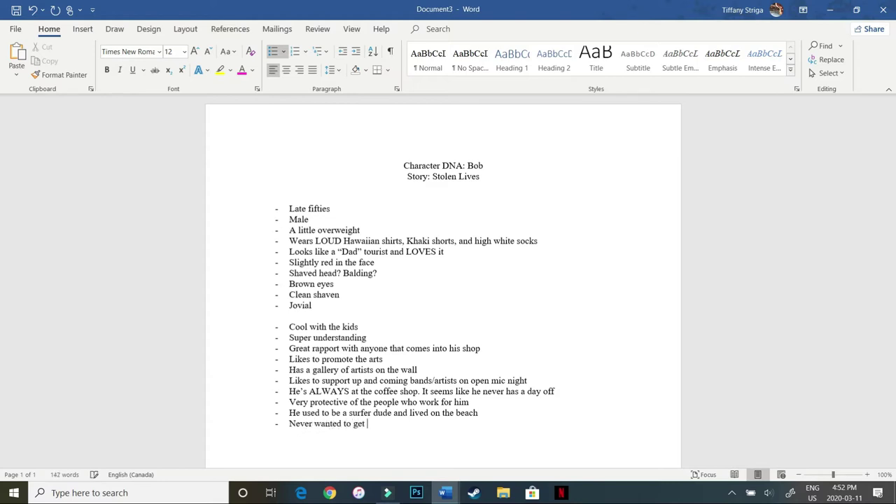
type("into the corporate work")
key("BackSpace")
type("ld.")
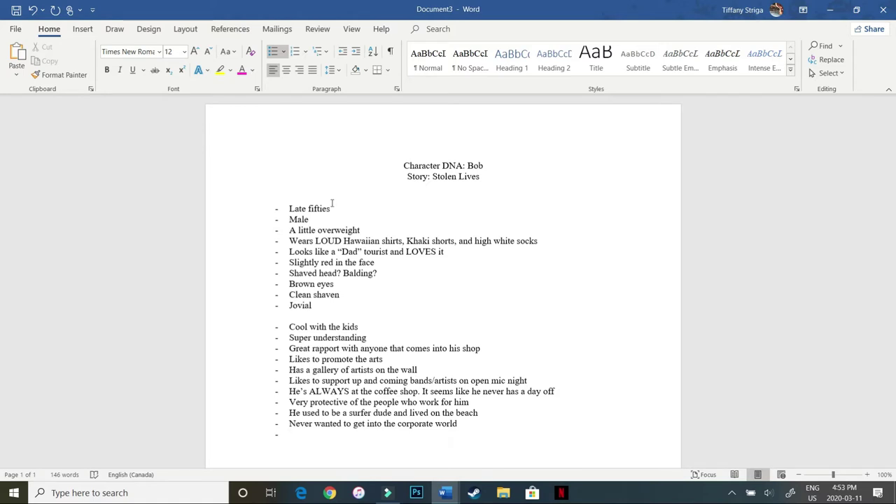
type("Always felt like customer")
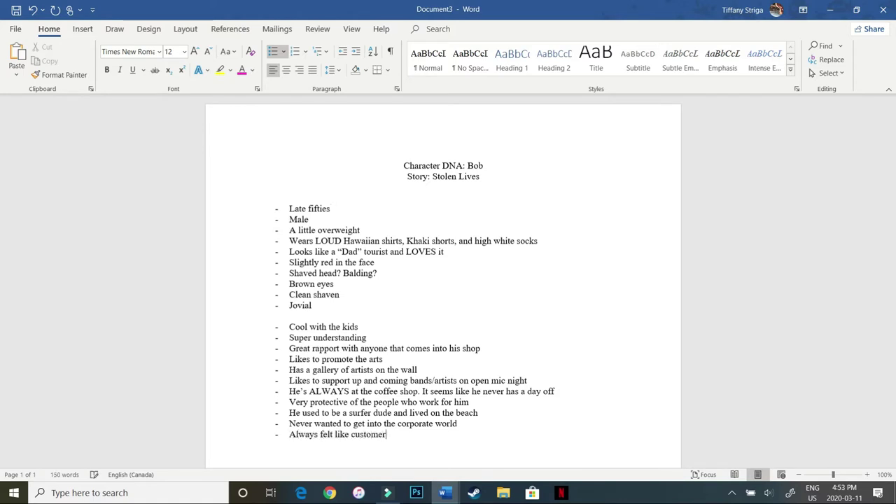
type(" service and int")
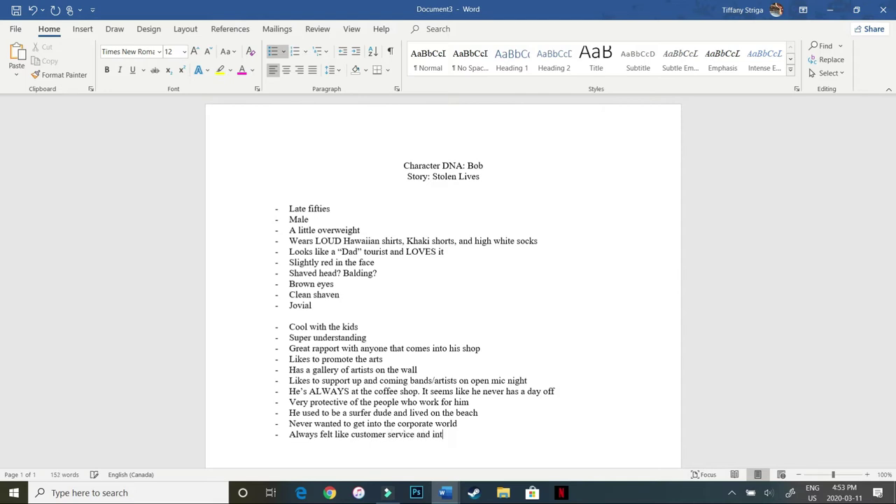
type("eracting with people w")
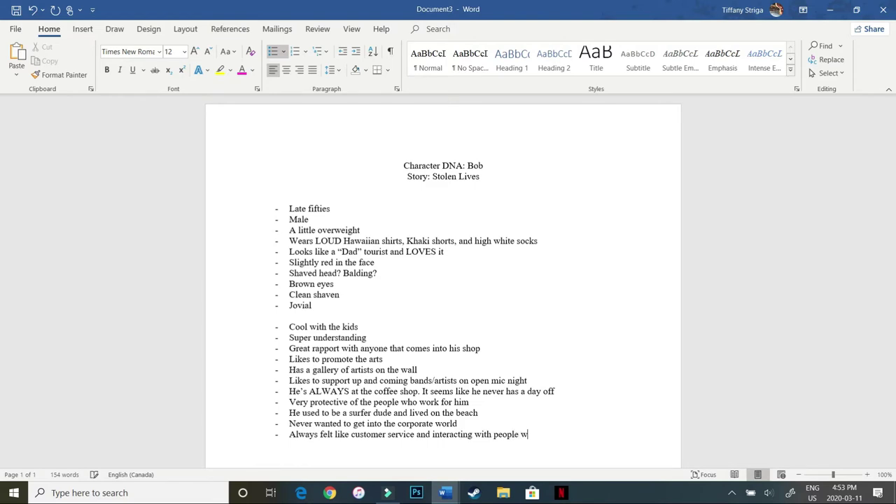
type("as the way to go for him")
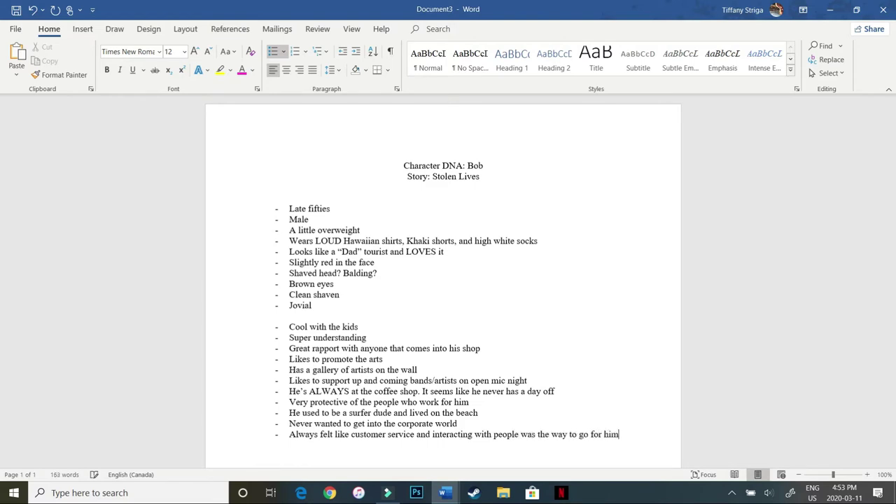
key("Return")
- Add 'Enjoys terrible jokes and puns' below the rapport bullet
left_click(488, 345)
key("Return")
type("Enj")
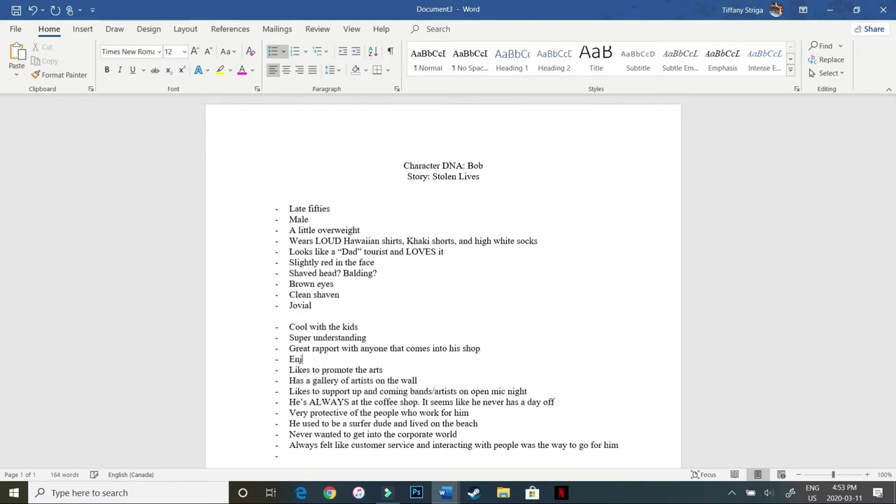
type("oys terrible jokes and puns")
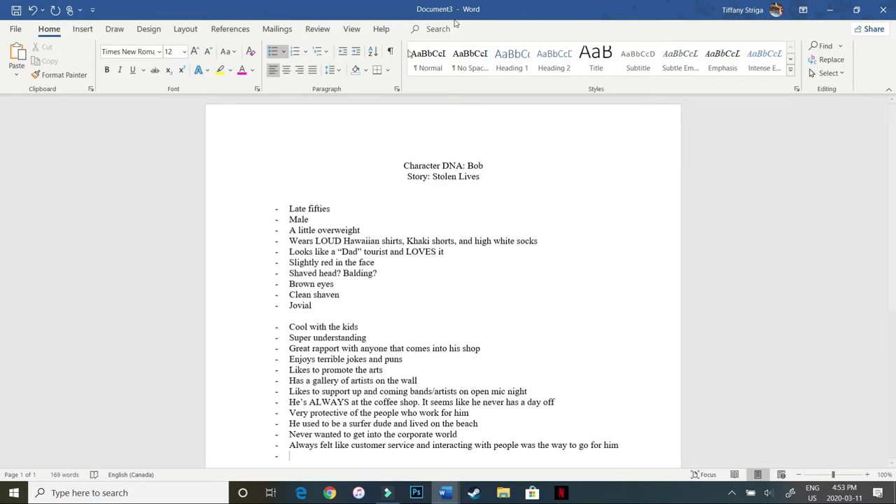
- Remove the empty dash bullets above 'Late fifties', leaving plain blank lines under the header
left_click(288, 208)
key("Return")
key("Return")
key("Return")
key("Return")
key("Return")
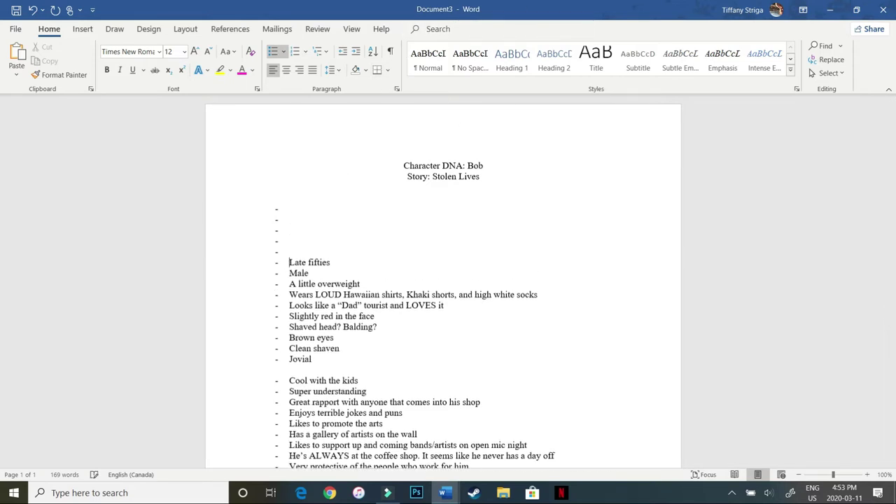
key("Up")
key("BackSpace")
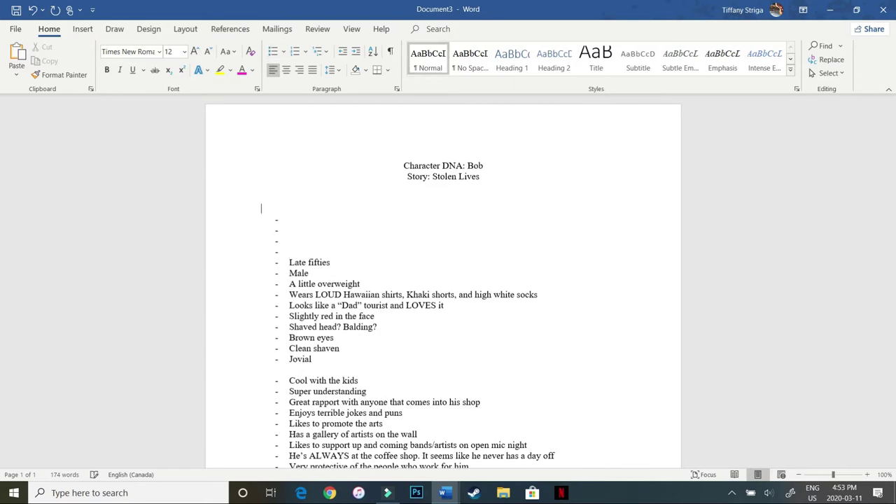
key("Delete")
key("Delete")
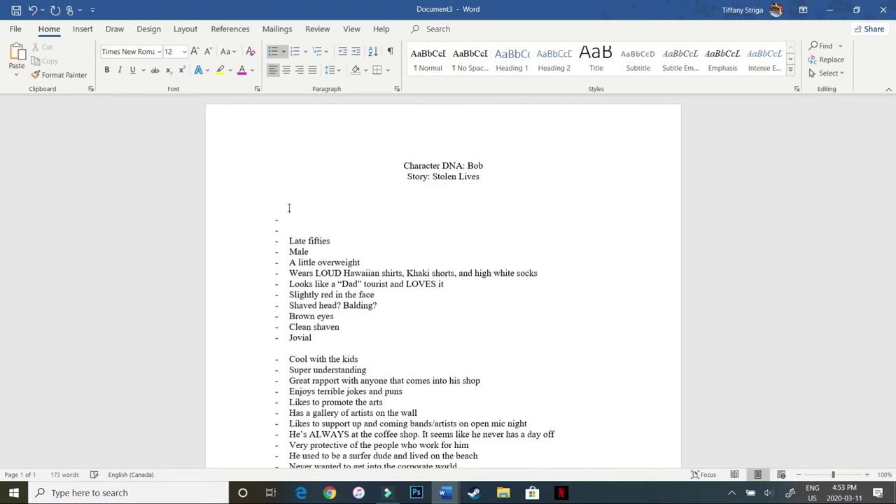
key("BackSpace")
key("Down")
key("BackSpace")
key("Down")
key("BackSpace")
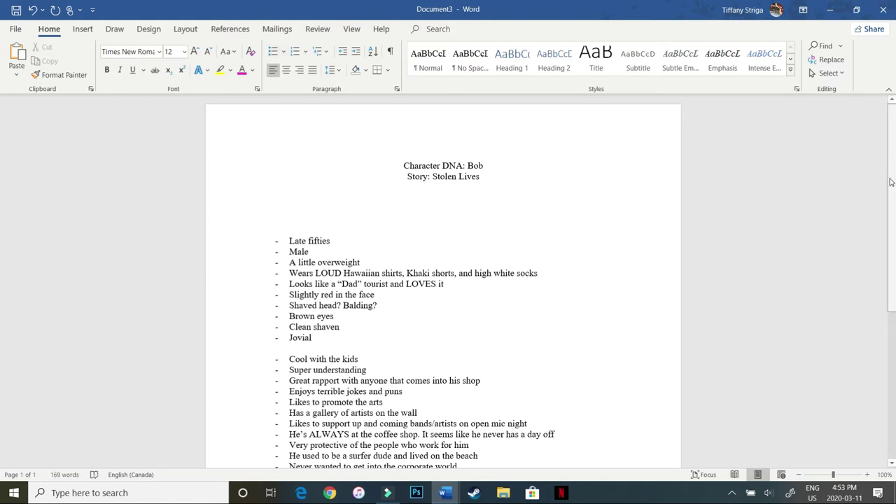
left_click_drag(890, 182, 873, 198)
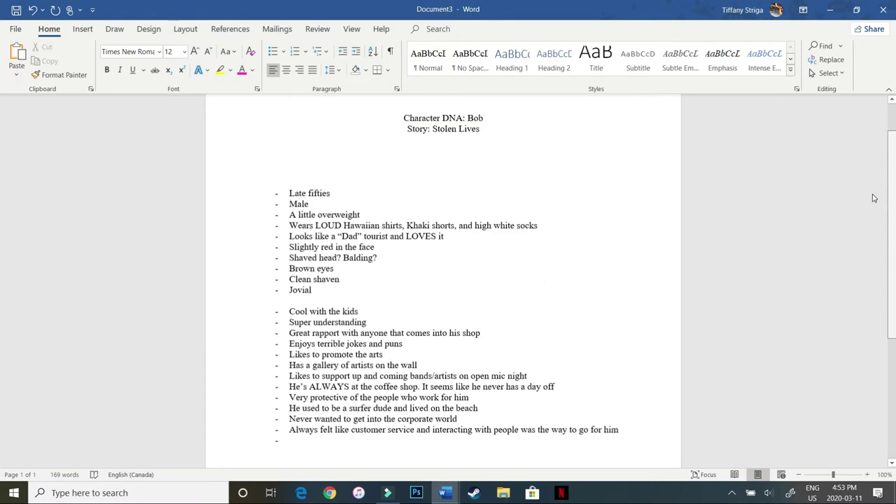
left_click(320, 150)
key("Return")
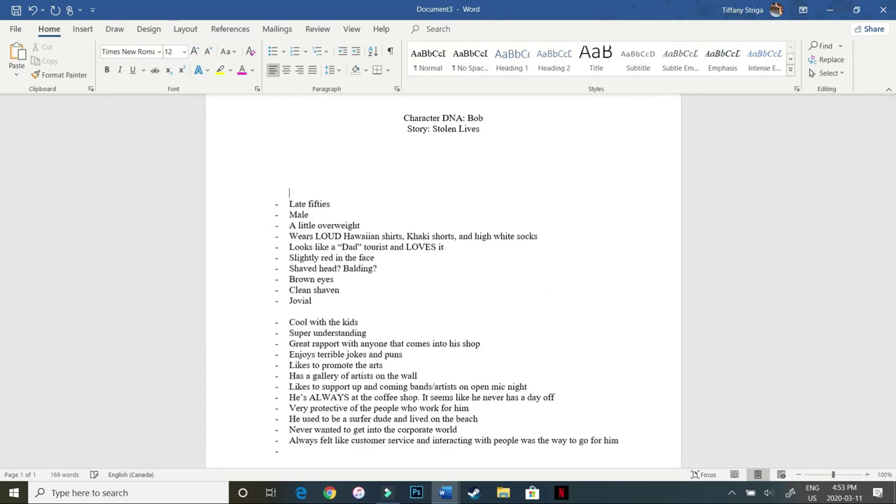
left_click(289, 182)
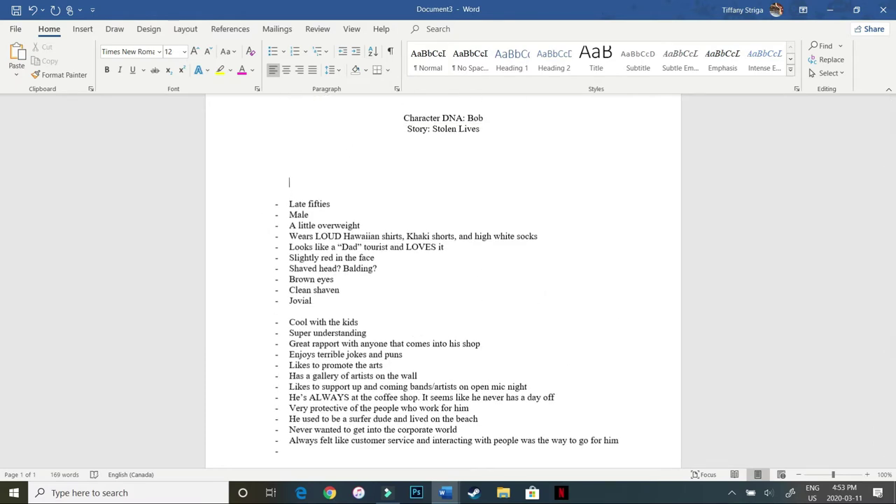
left_click(348, 149)
- Search Google in a new Chrome window for 'middle aged balding man'
left_click(328, 493)
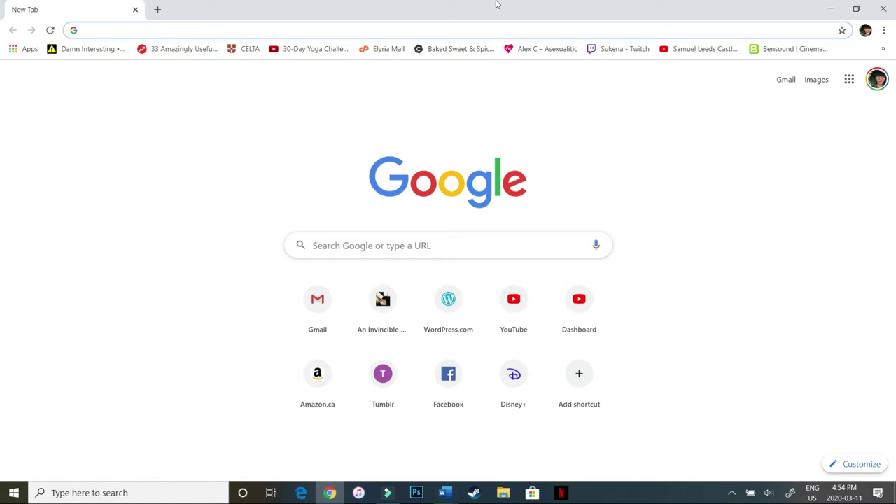
left_click(385, 245)
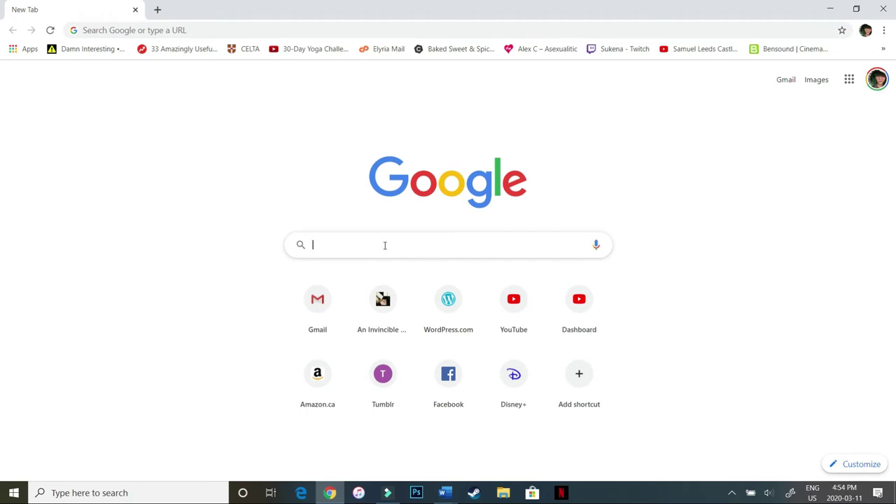
type("middle ages")
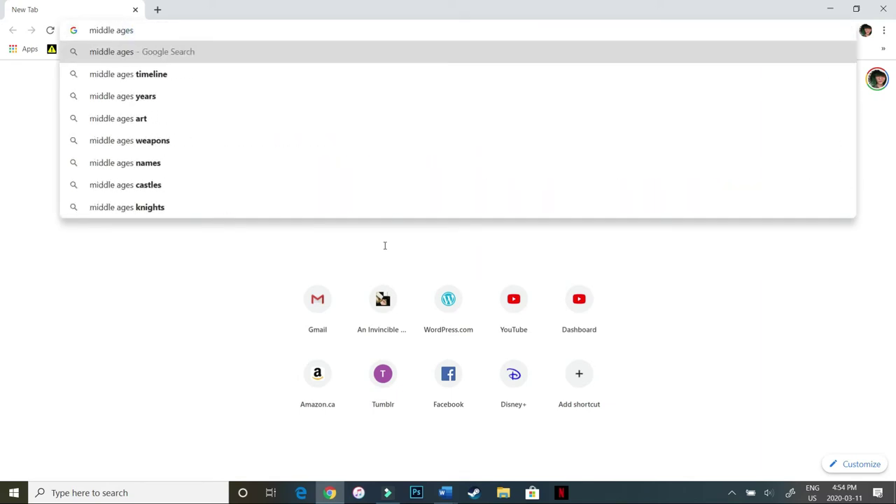
key("BackSpace")
type("d balding man")
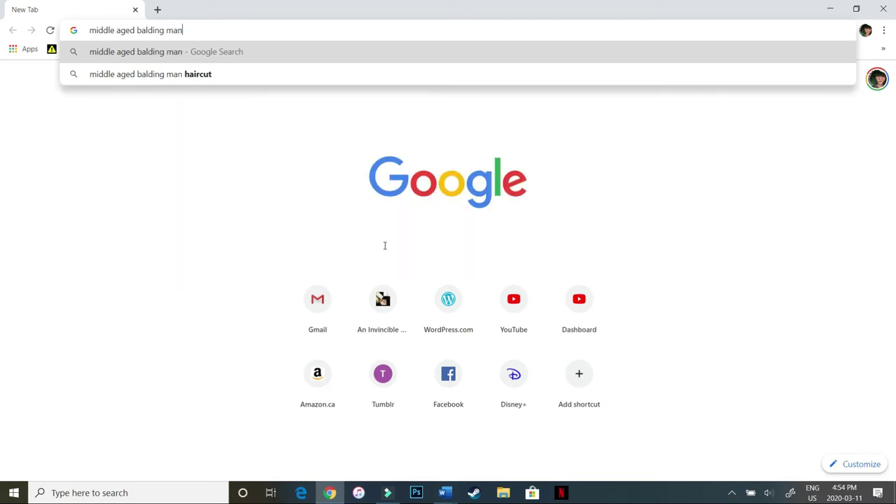
key("Return")
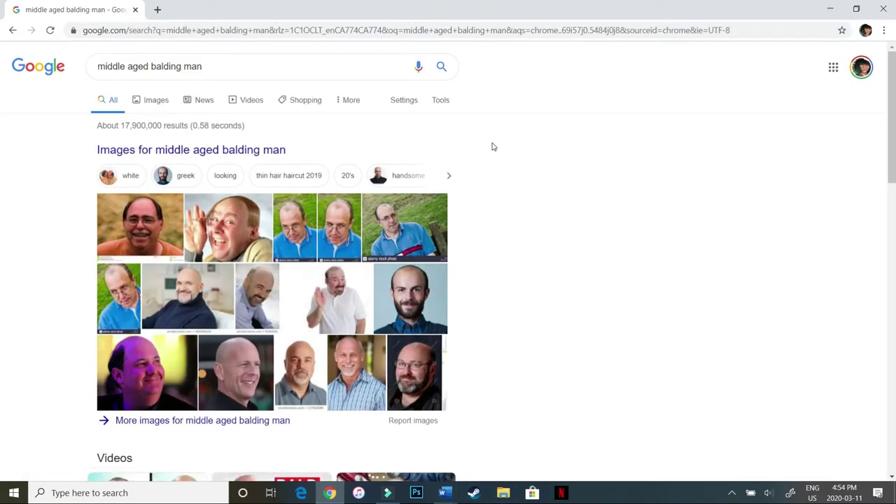
- Switch to Images results and scroll through the middle-aged balding man photos
left_click(153, 105)
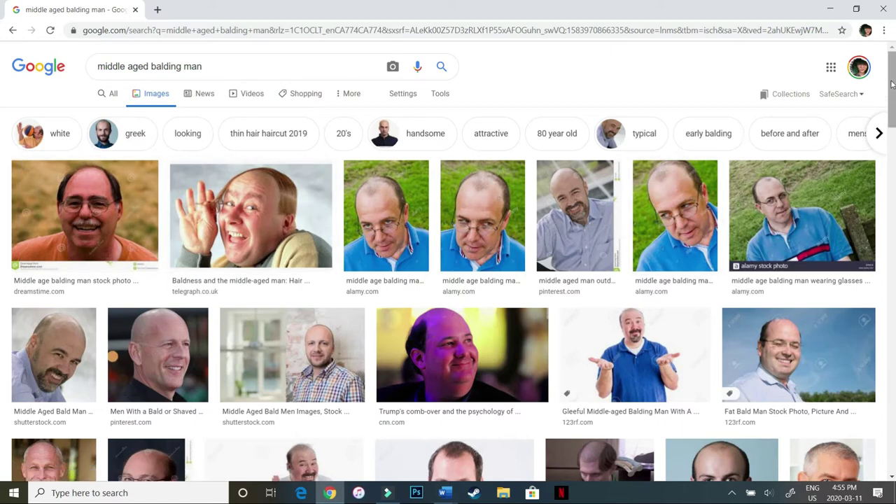
left_click_drag(891, 84, 892, 261)
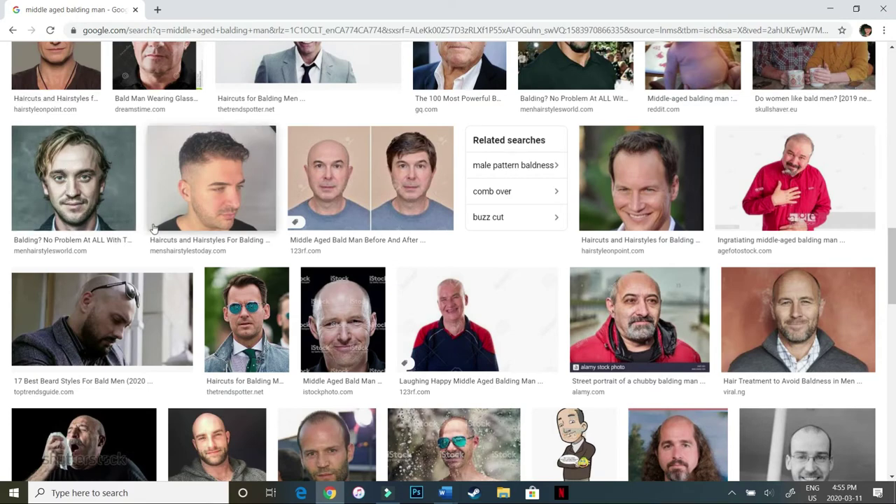
scroll(1, 267, "down", 5)
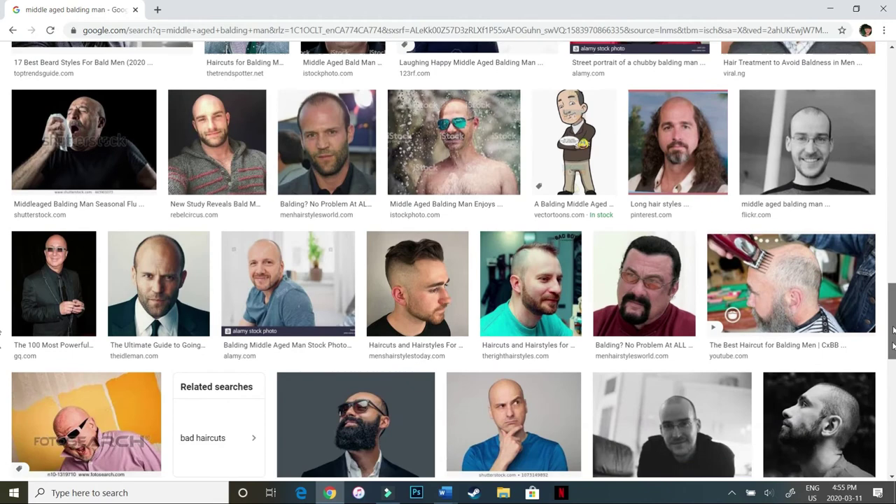
left_click_drag(892, 335, 892, 371)
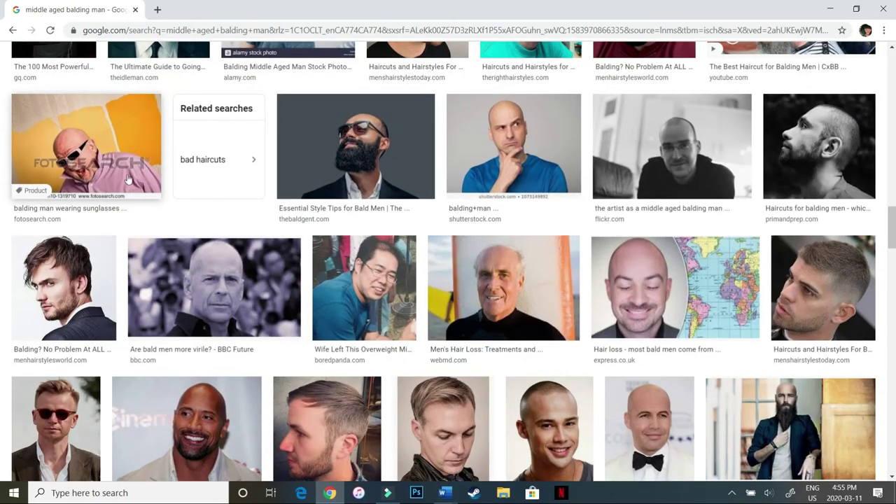
- Change Word's 'Clean shaven' bullet to 'Clean shaven/Goatee?' and return to the Chrome image results
key("alt+Tab")
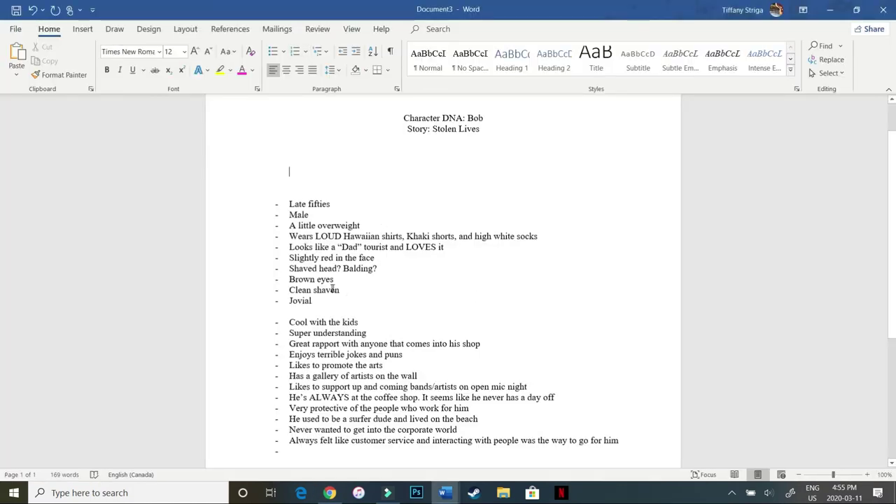
left_click(342, 291)
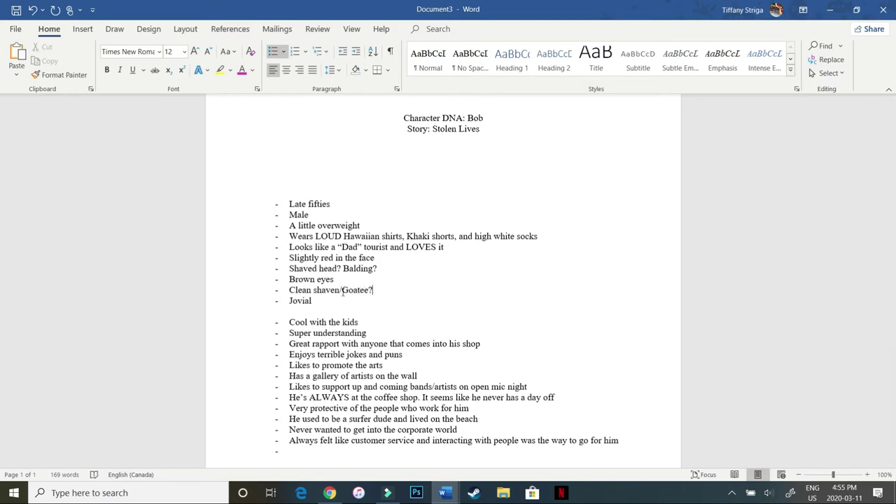
key("alt+Tab")
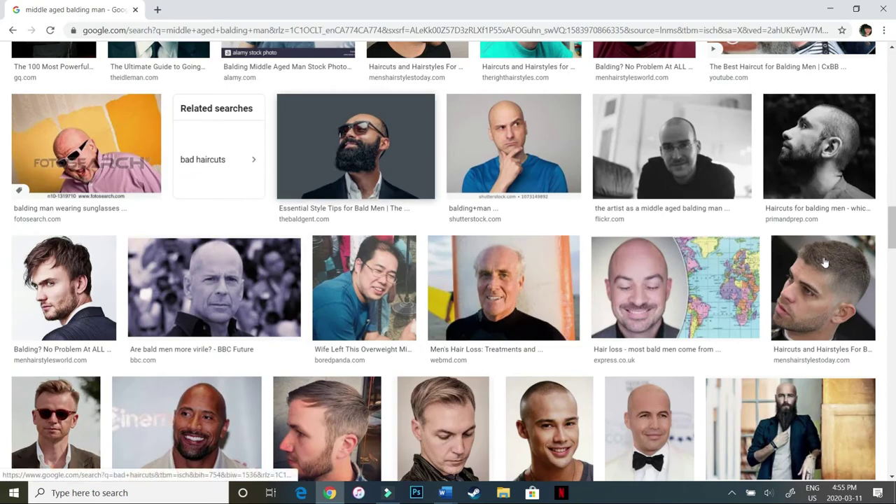
left_click_drag(892, 227, 868, 68)
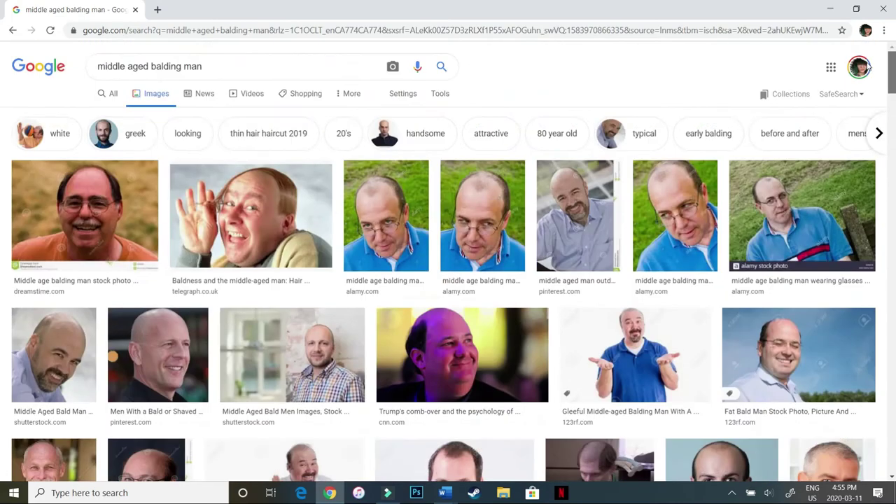
triple_click(212, 64)
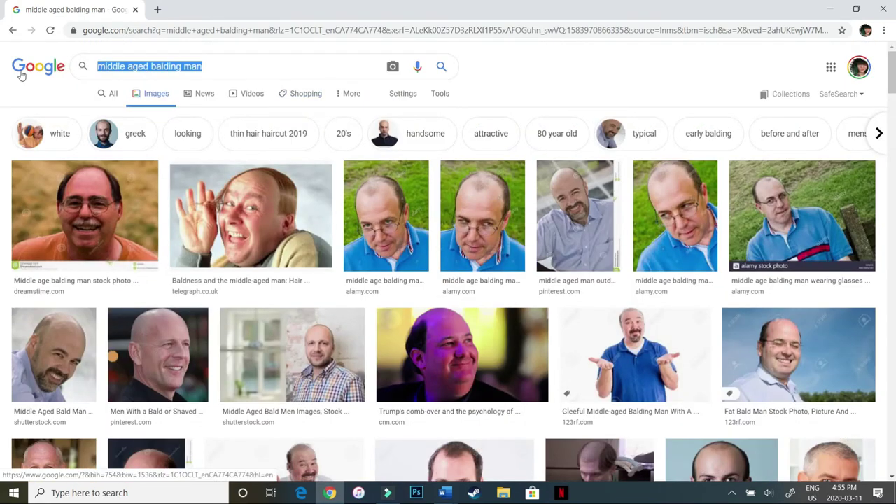
- Search Google Images for 'bald man with goatee'
type("bald man with ")
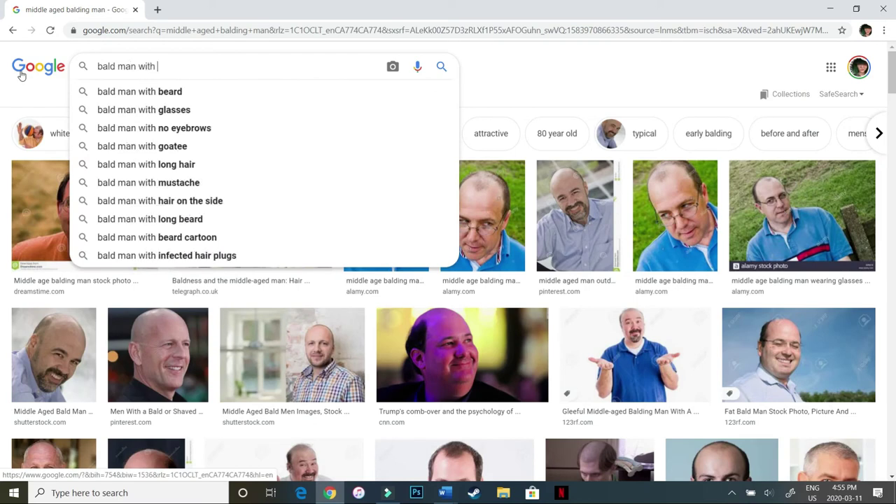
type("go")
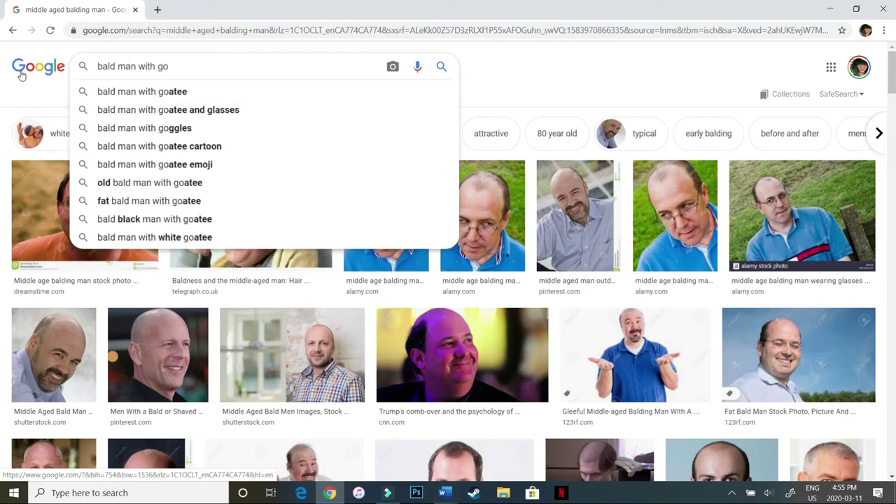
key("Down")
key("Return")
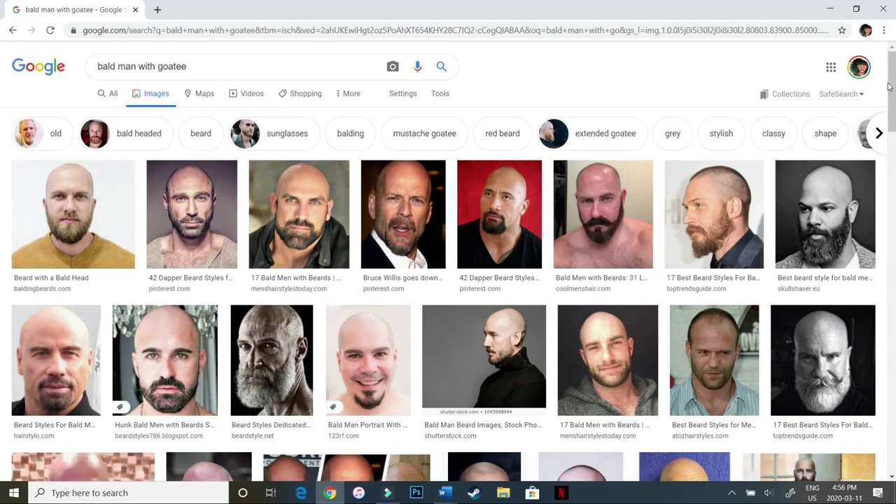
- Browse the goatee results, then select the 'goatee' part of the search query
scroll(2, 96, "down", 1)
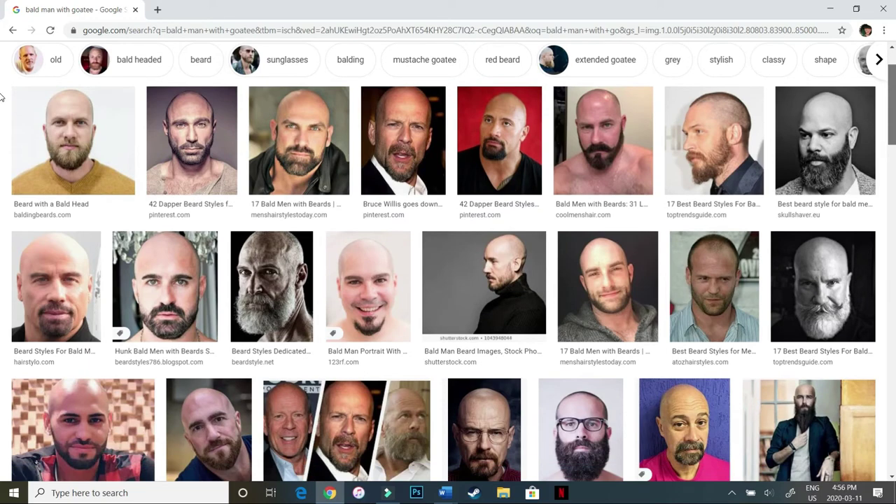
scroll(1, 96, "down", 3)
left_click_drag(893, 143, 891, 177)
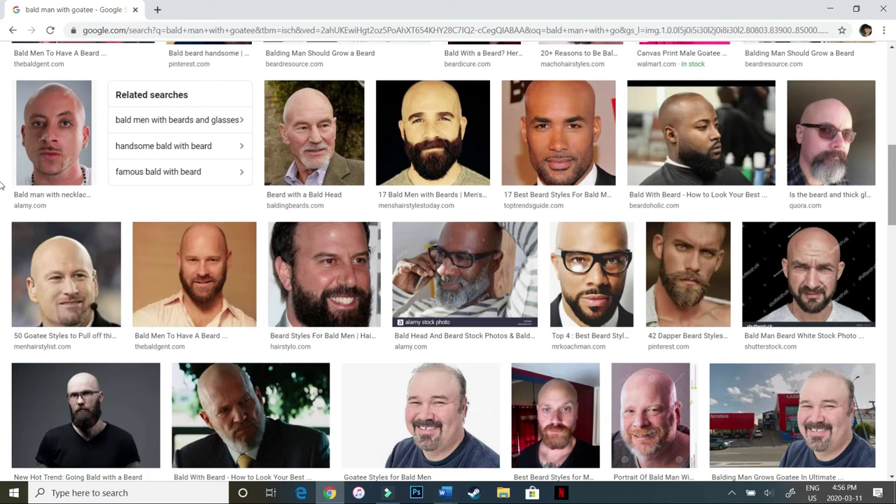
left_click_drag(892, 178, 892, 212)
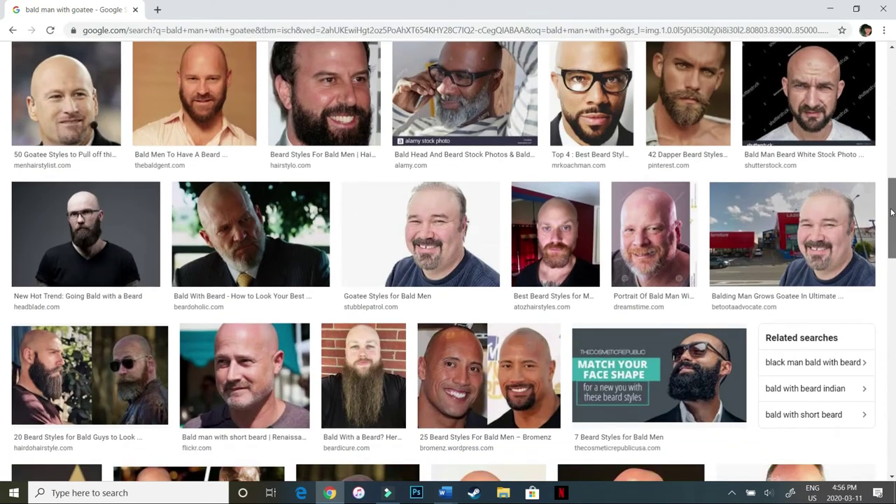
left_click_drag(891, 217, 844, 140)
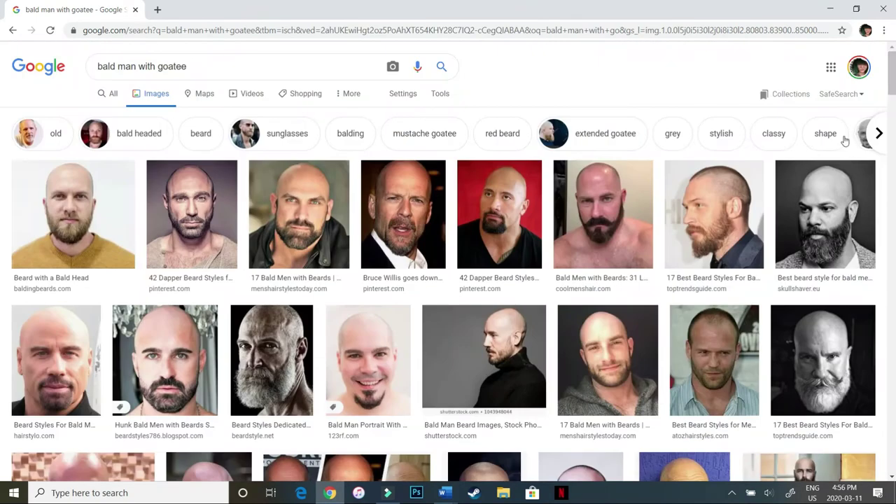
left_click_drag(188, 67, 140, 70)
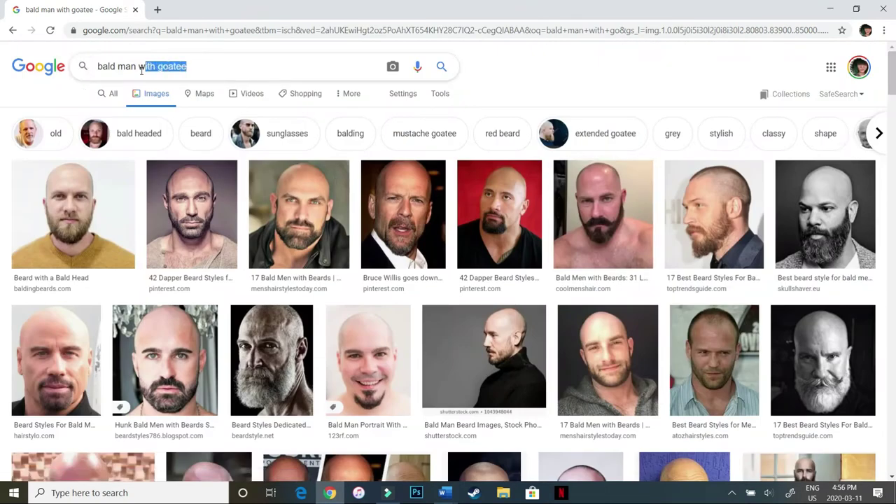
- Change the search to 'bald man in hawaiian shirt'
type("in ha")
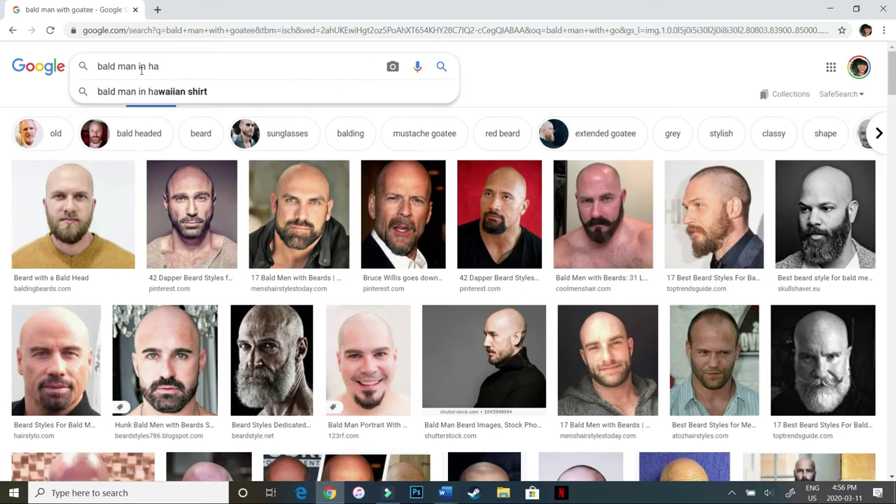
key("Down")
key("Return")
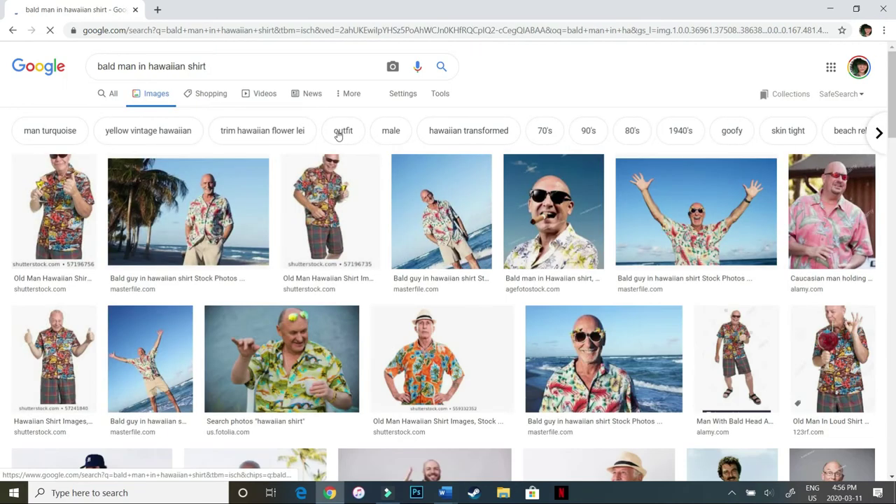
- Check the third result's source and the pineapple stock photo page, then close it
left_click(318, 201)
left_click(695, 159)
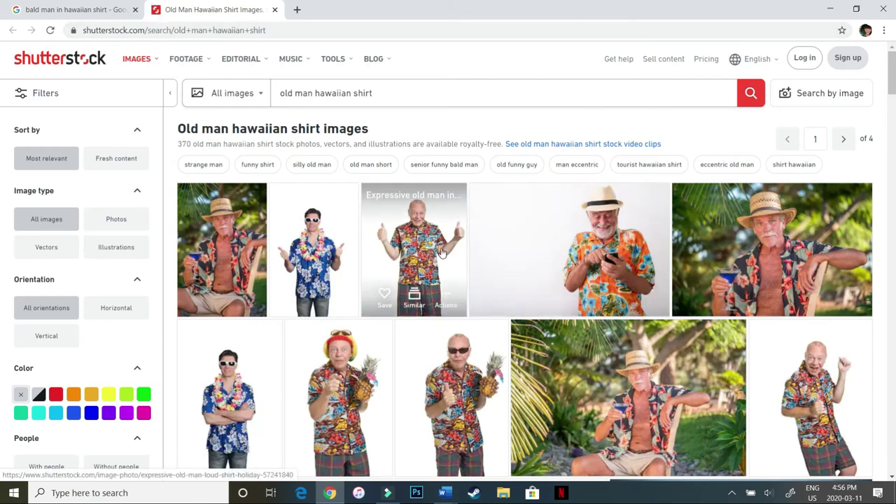
left_click(445, 382)
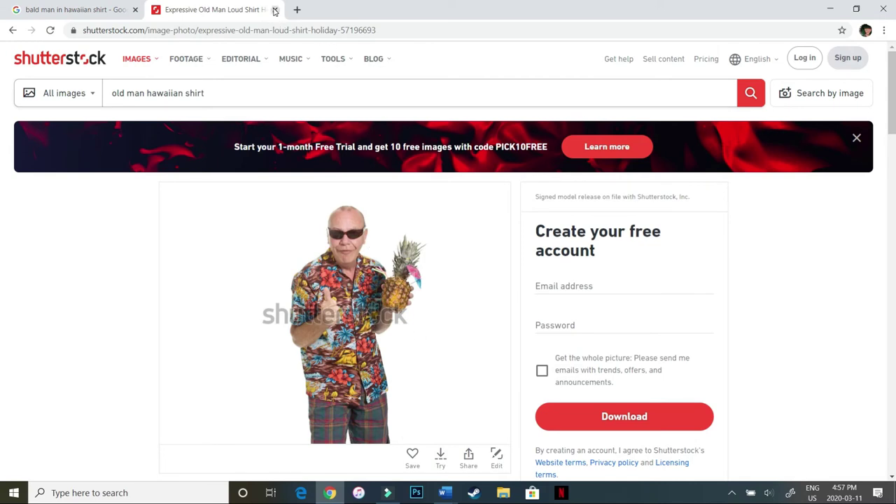
key("ctrl+w")
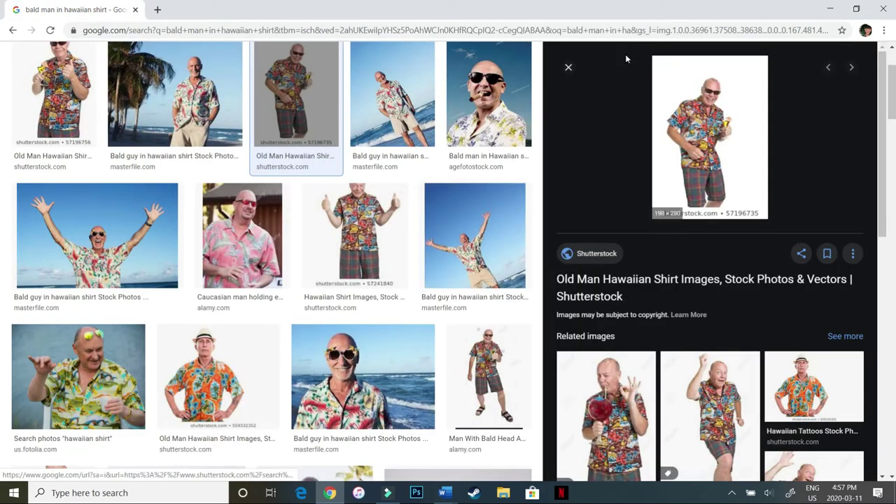
left_click(568, 69)
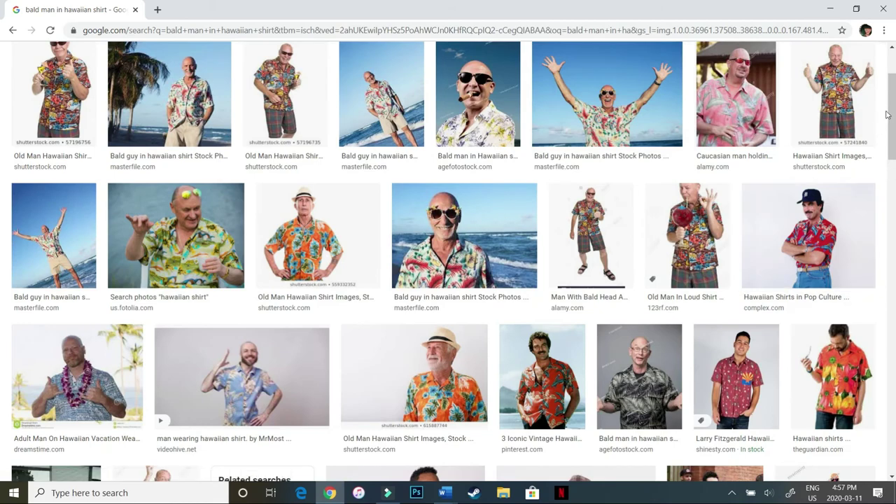
scroll(892, 114, "down", 1)
scroll(805, 126, "up", 1)
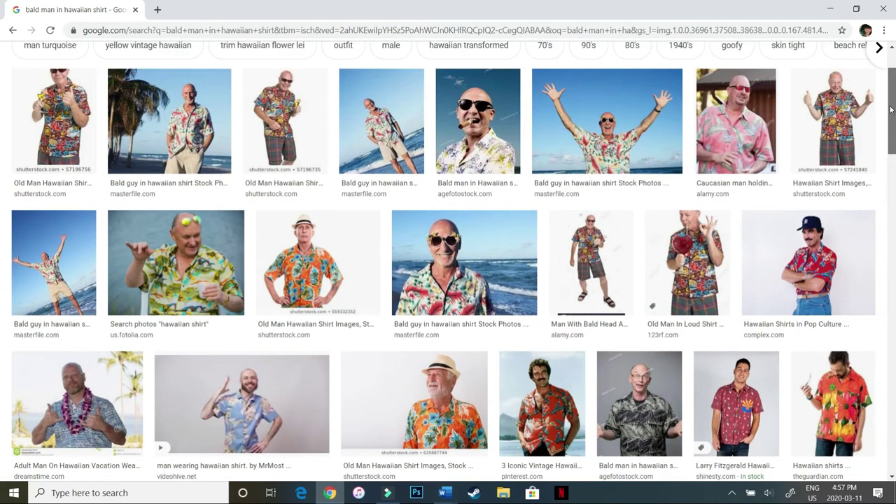
- Copy the photo of the bald man in the pink shirt
left_click(743, 146)
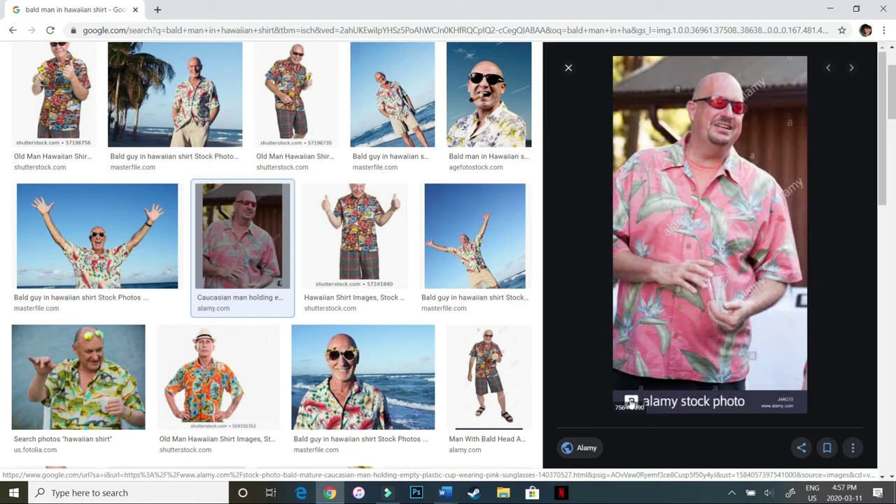
right_click(682, 220)
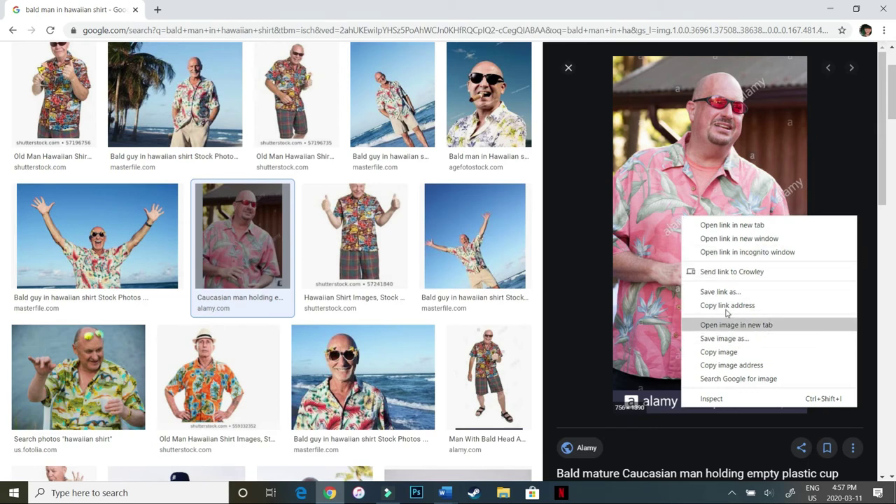
left_click(718, 352)
- Paste the pink-shirt photo into Word on the line under the Bob title
key("alt+Tab")
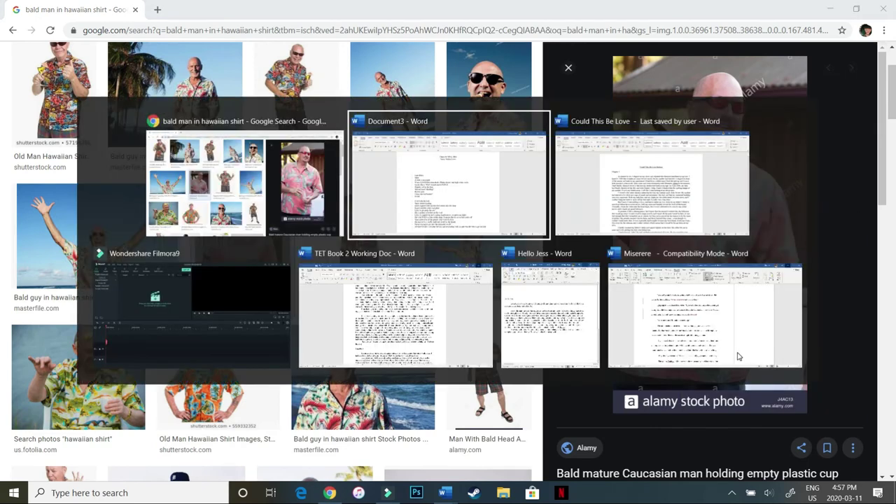
left_click(286, 159)
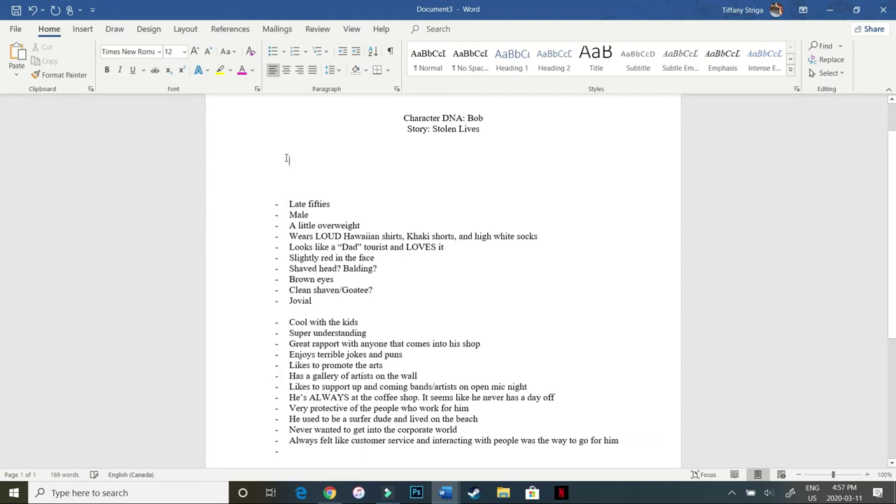
key("ctrl+v")
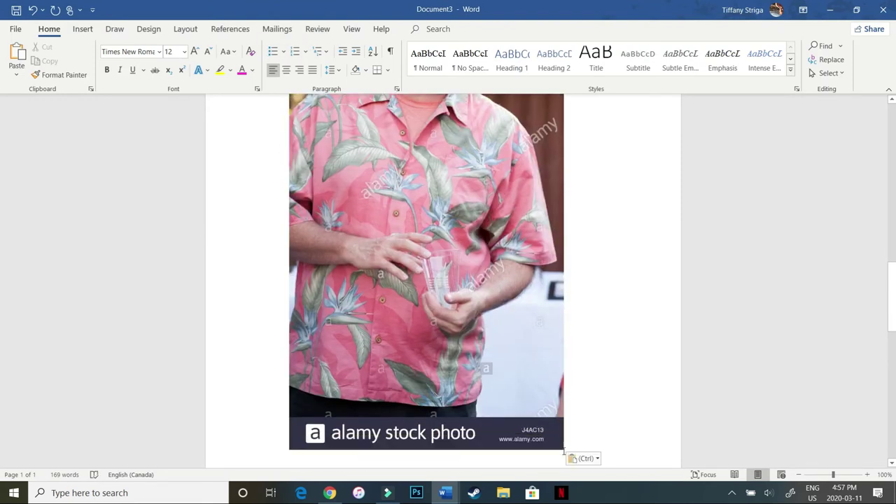
- Shrink the pasted photo to a small size using its corner handle
left_click(552, 438)
left_click_drag(564, 449, 459, 257)
left_click_drag(454, 133, 404, 95)
scroll(860, 204, "up", 1)
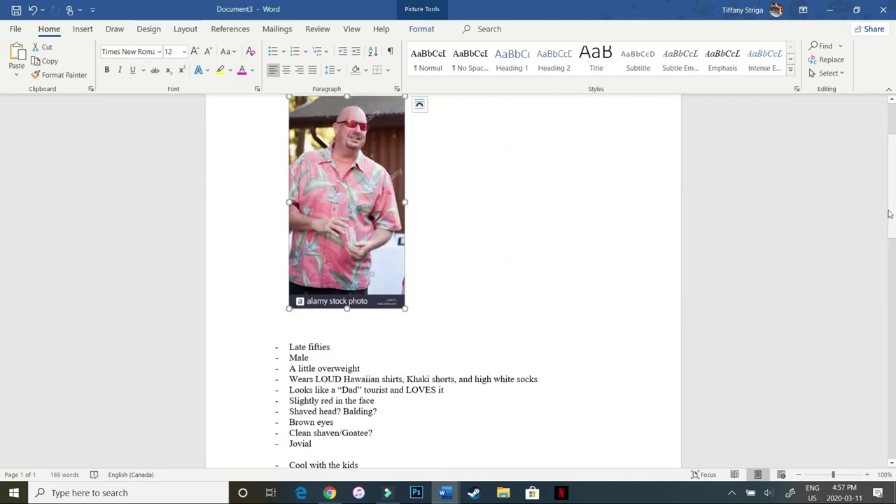
scroll(891, 205, "up", 2)
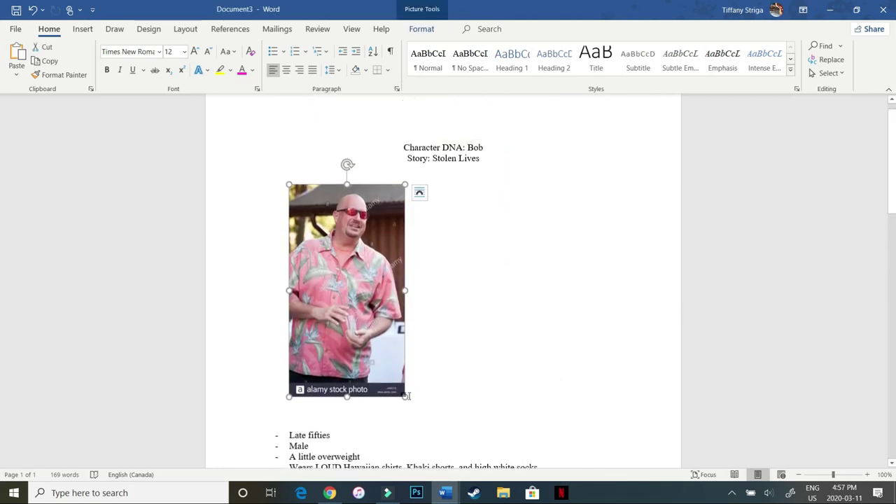
left_click_drag(406, 397, 396, 380)
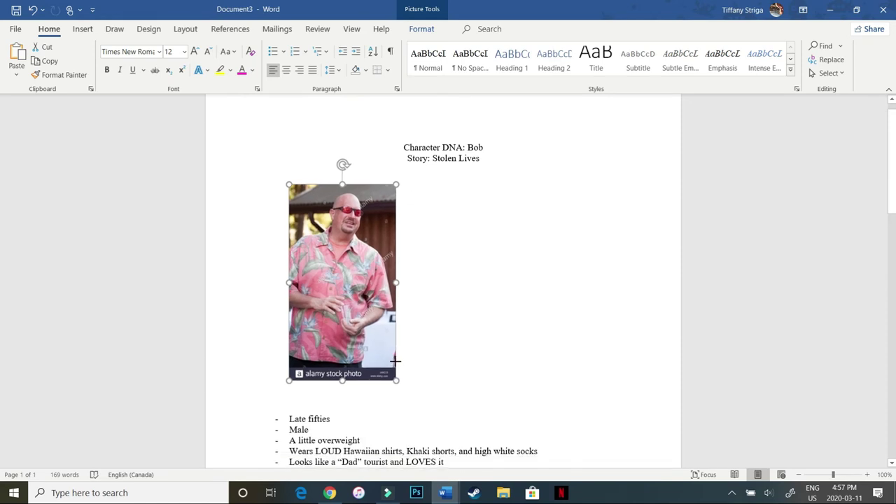
- Crop the bottom of the photo to remove the stock-photo watermark strip
right_click(318, 337)
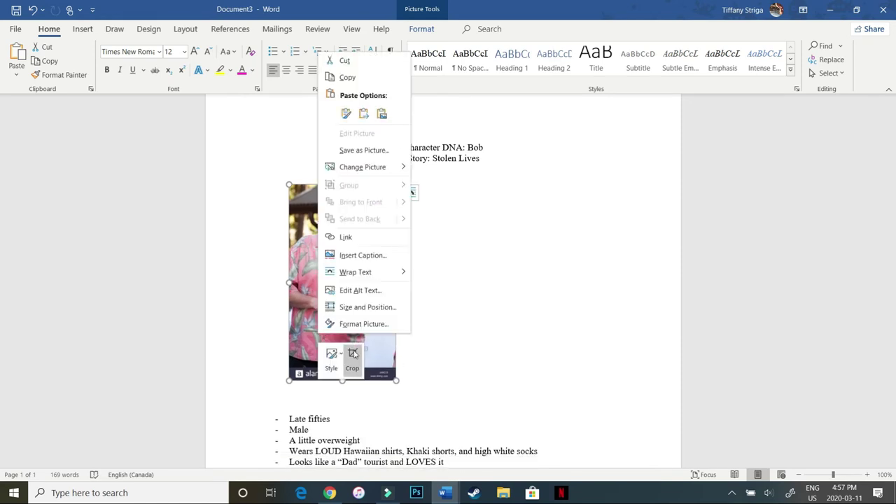
left_click(352, 354)
left_click_drag(341, 376, 340, 365)
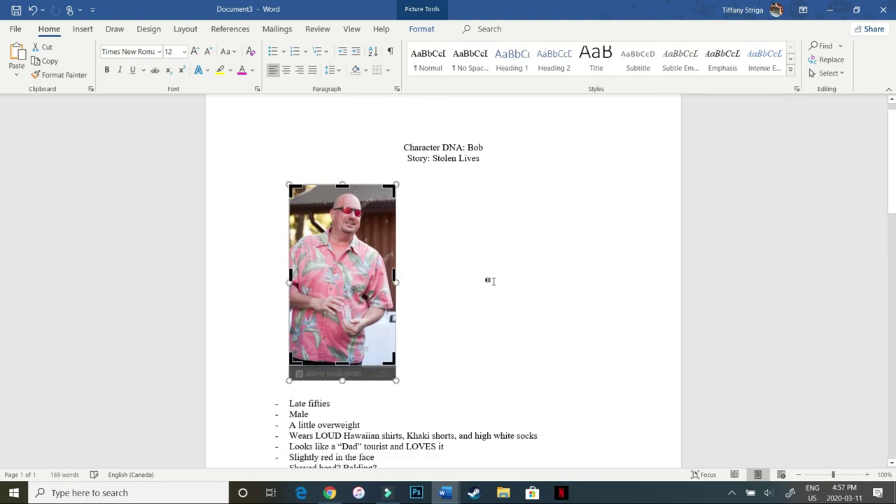
left_click(470, 339)
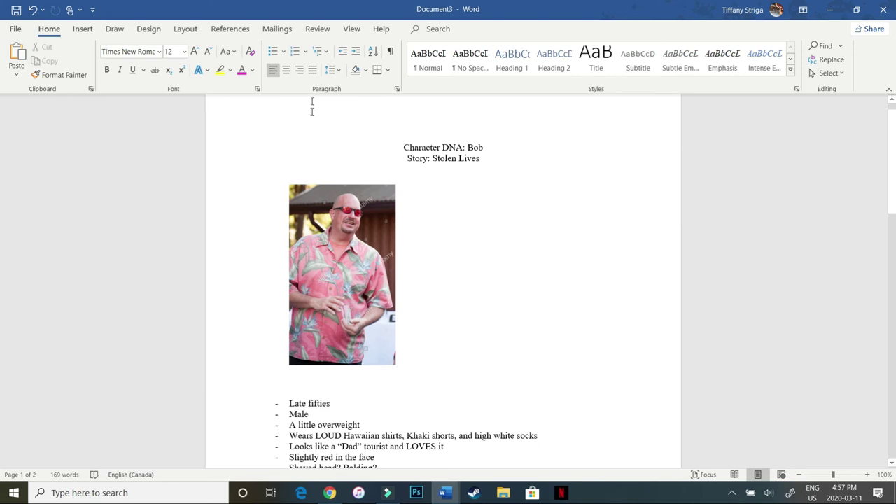
- Center the photo on the page under the title
left_click(287, 70)
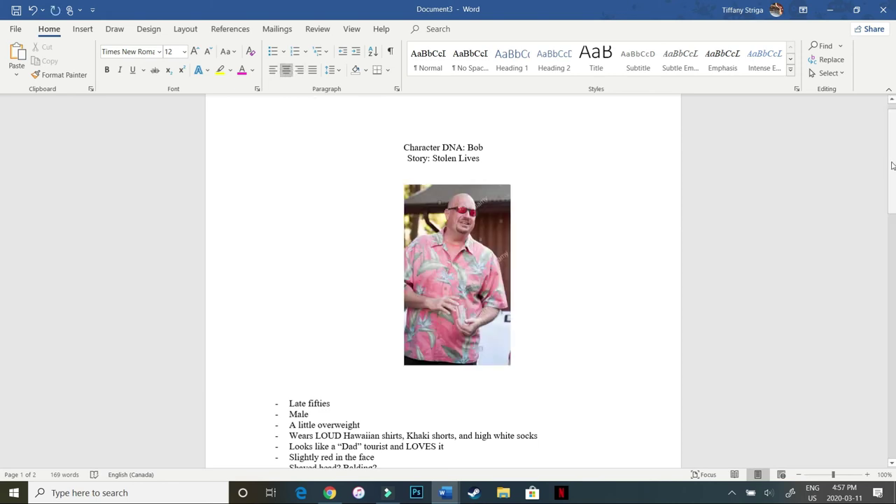
left_click_drag(892, 165, 878, 105)
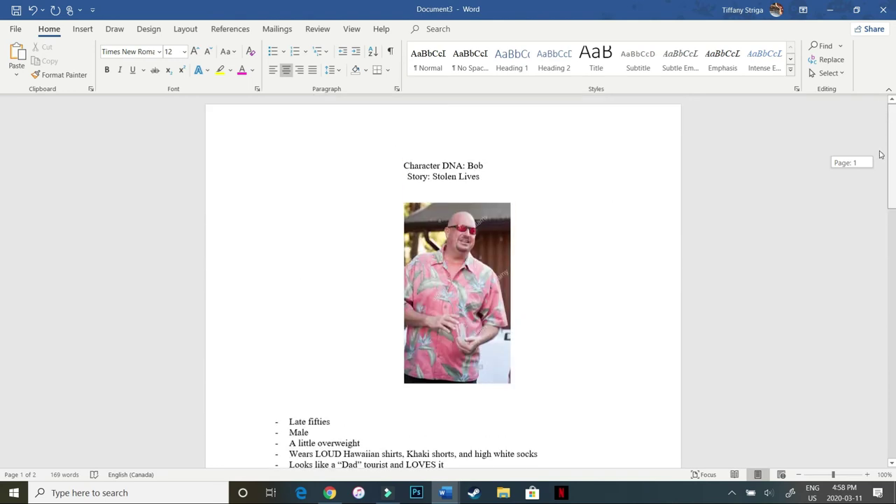
left_click_drag(880, 154, 884, 176)
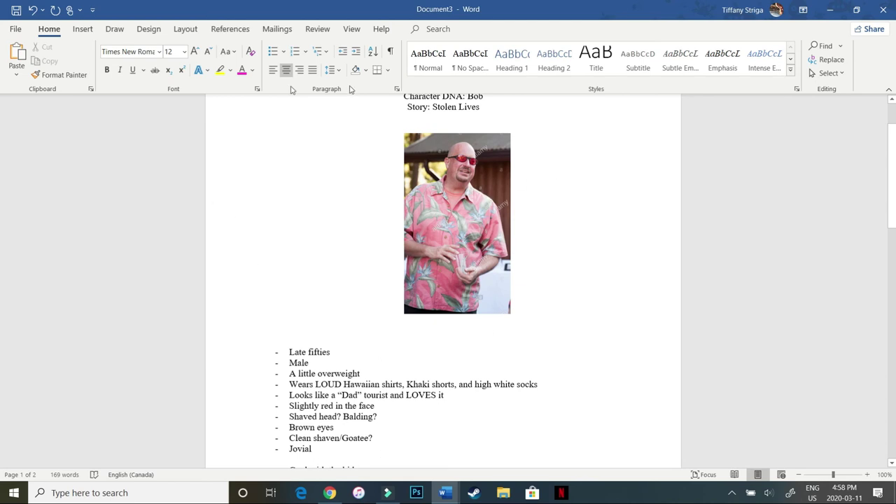
- Delete the empty bullet on page 2 so the sheet fits on one page
left_click_drag(894, 173, 894, 305)
left_click(310, 201)
key("BackSpace")
key("BackSpace")
key("BackSpace")
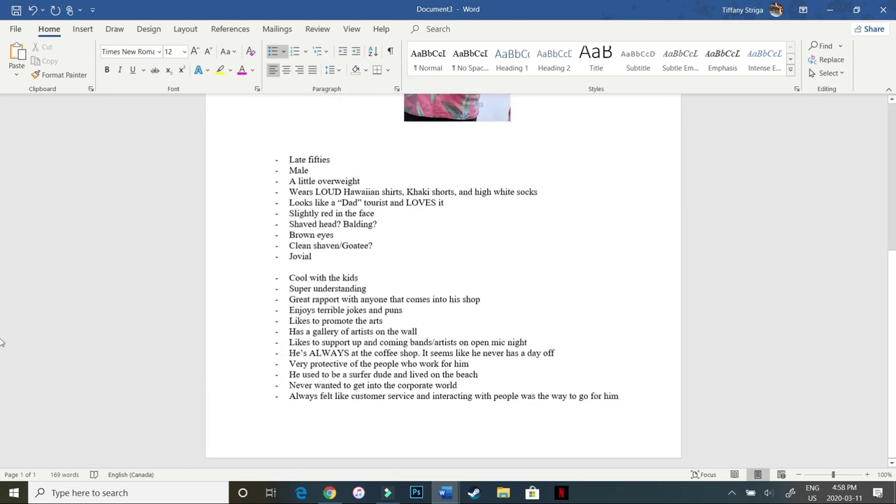
left_click_drag(893, 360, 894, 235)
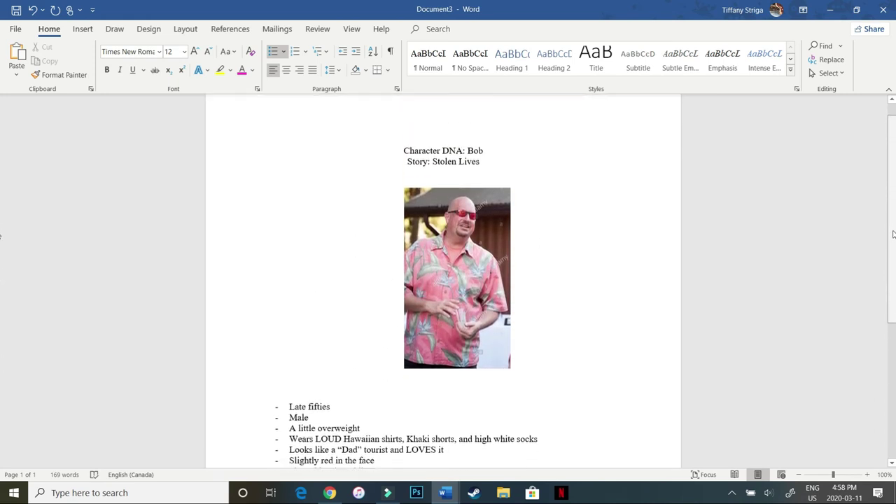